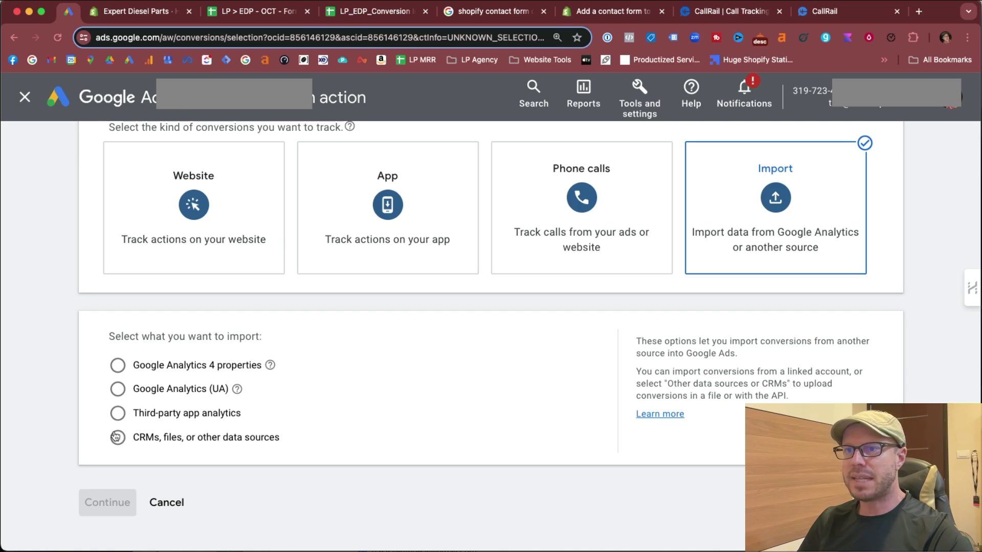
Step: Choose to import conversions from CRMs, files, or other data sources, tracking conversions from clicks
left_click(118, 437)
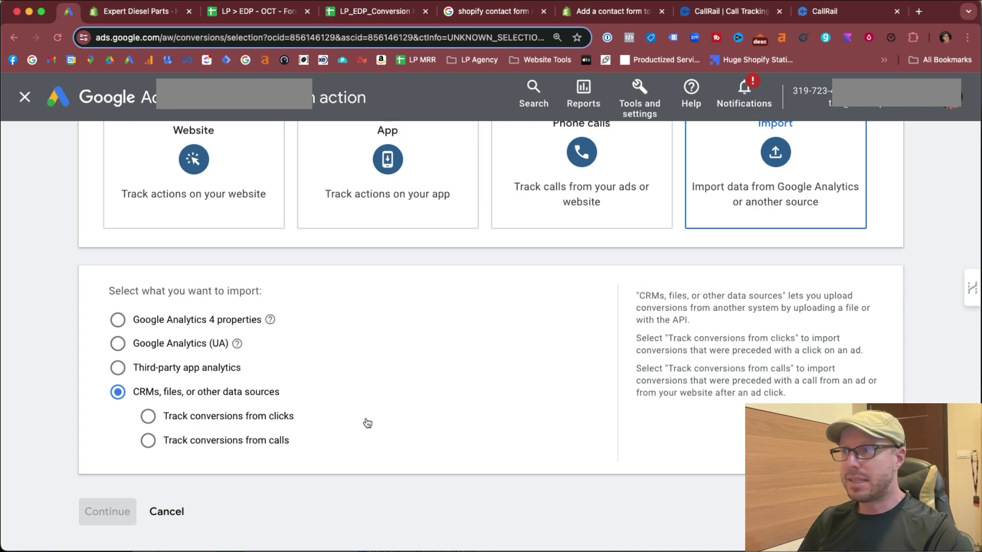
left_click_drag(634, 339, 851, 351)
left_click(710, 356)
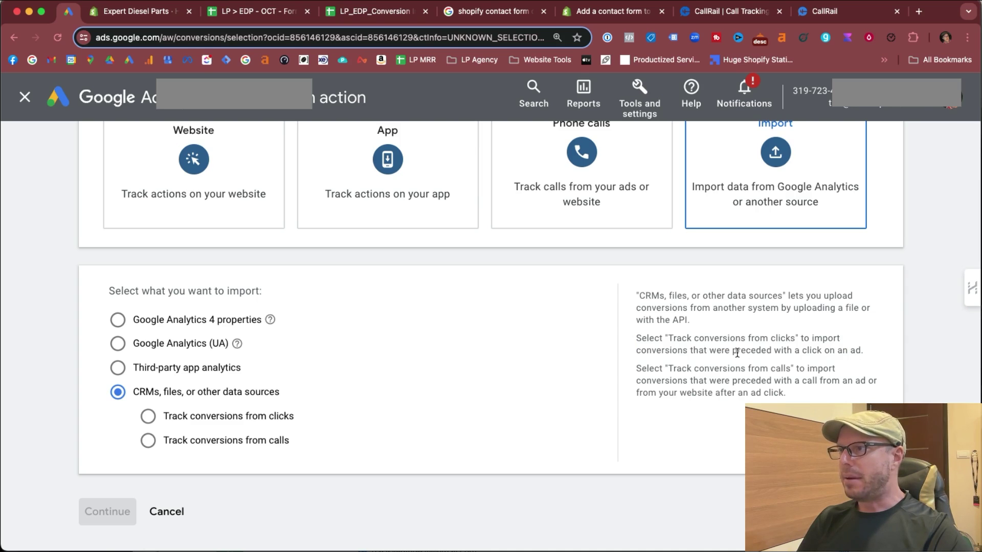
left_click(148, 416)
scroll(215, 401, "down", 3)
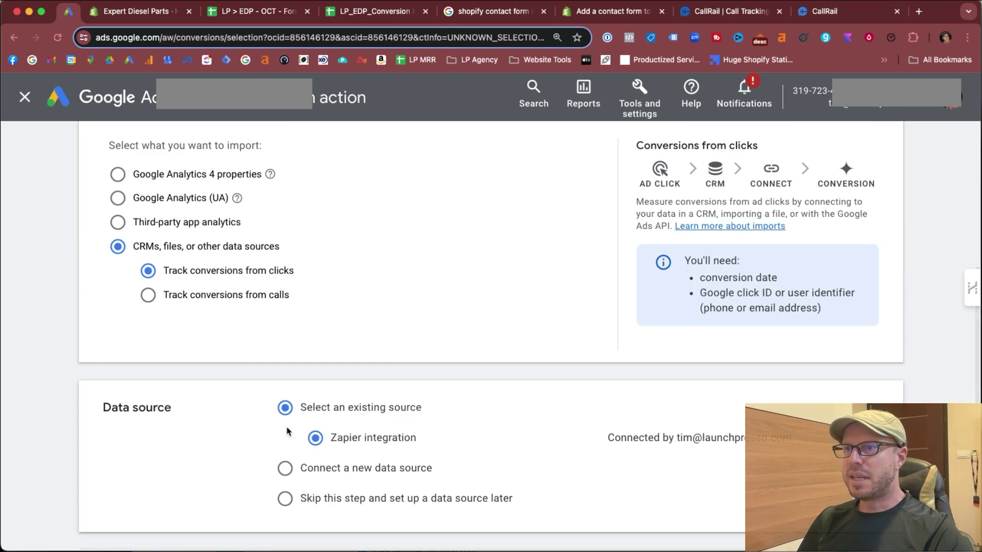
Step: Look over the options for connecting a new data source, and choose to skip this step and set up a data source later
scroll(307, 424, "down", 1)
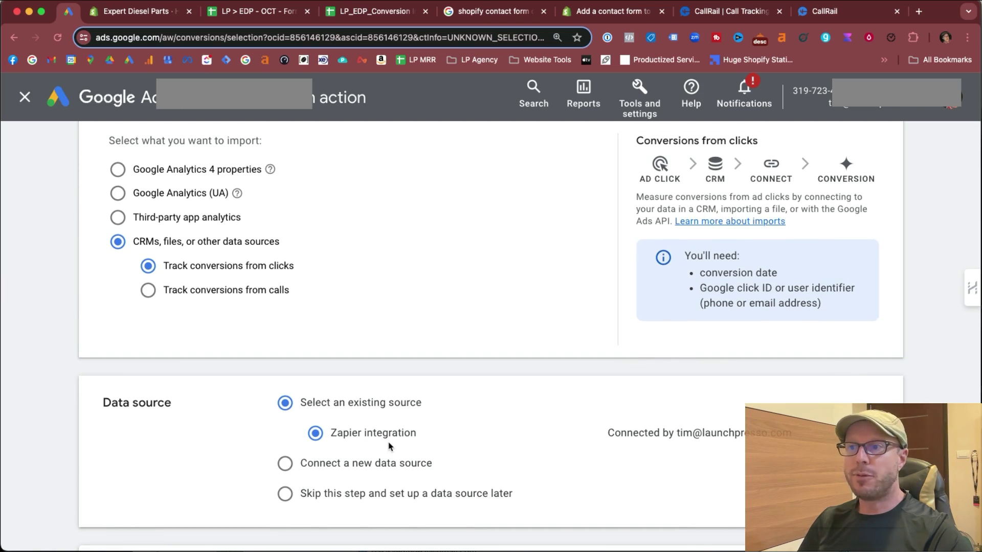
left_click(285, 463)
scroll(416, 465, "down", 2)
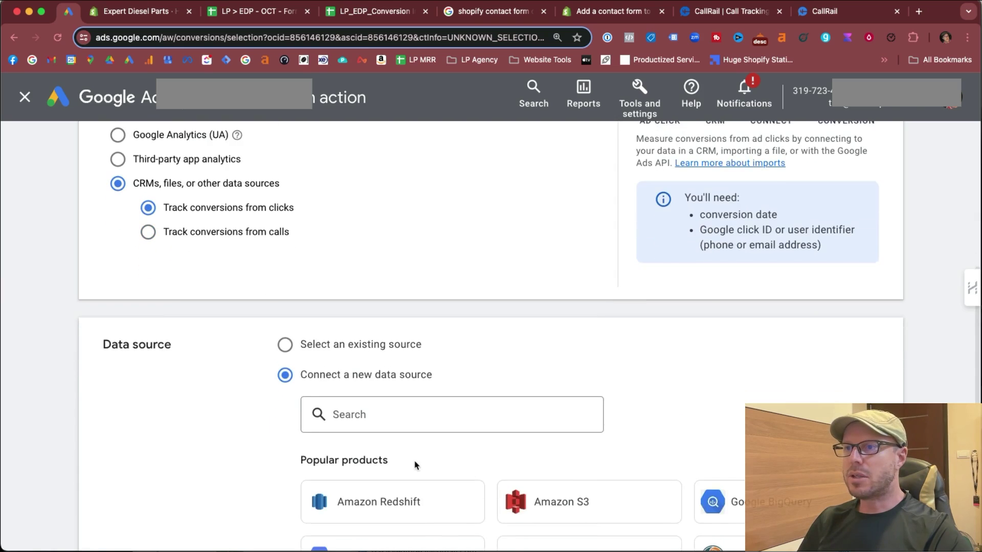
scroll(415, 465, "down", 5)
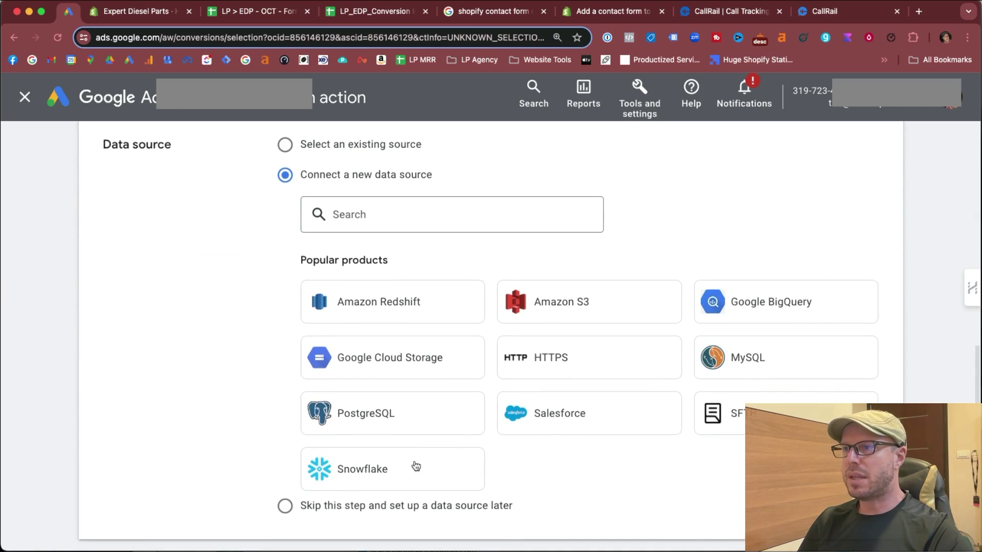
left_click(357, 510)
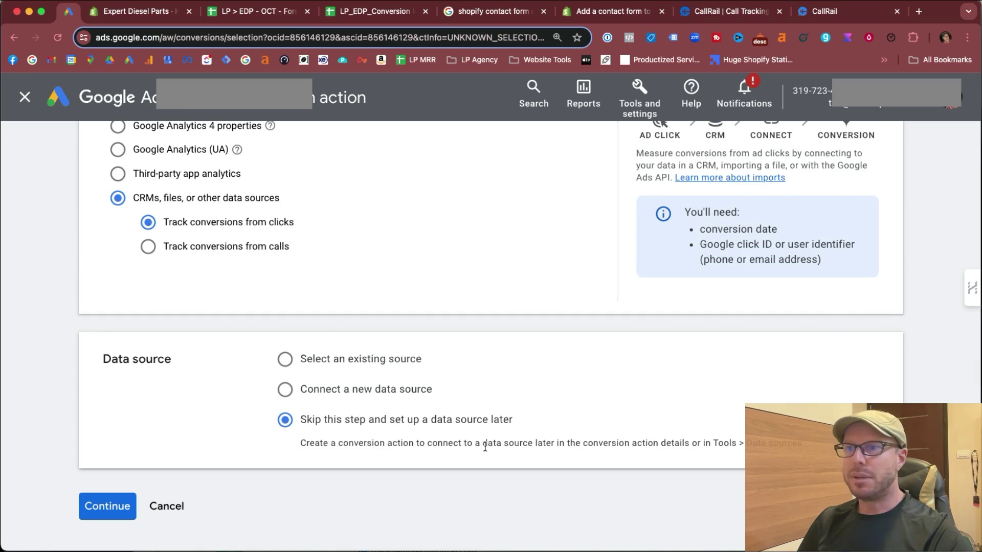
Step: Review the list of data needed to track conversions from clicks
scroll(485, 446, "up", 4)
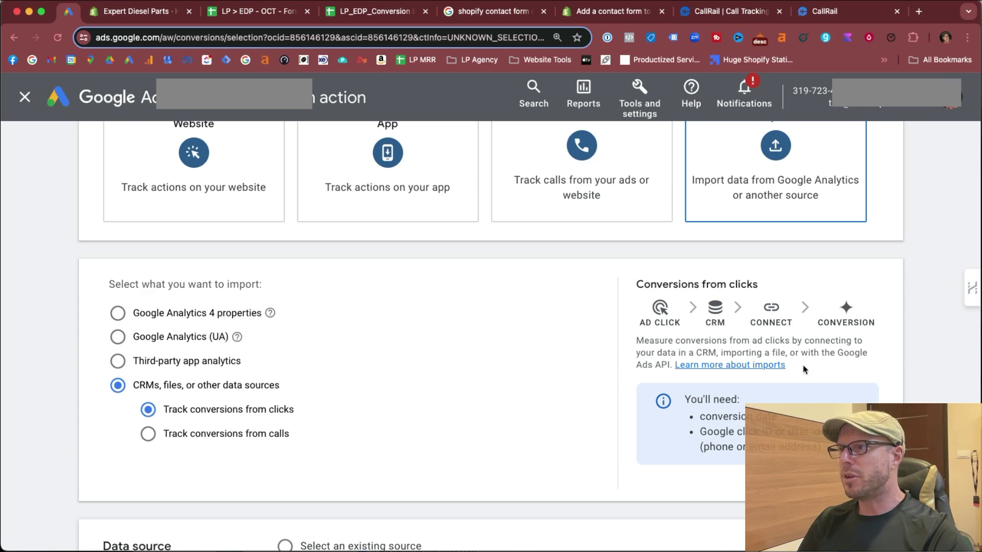
left_click_drag(699, 418, 778, 418)
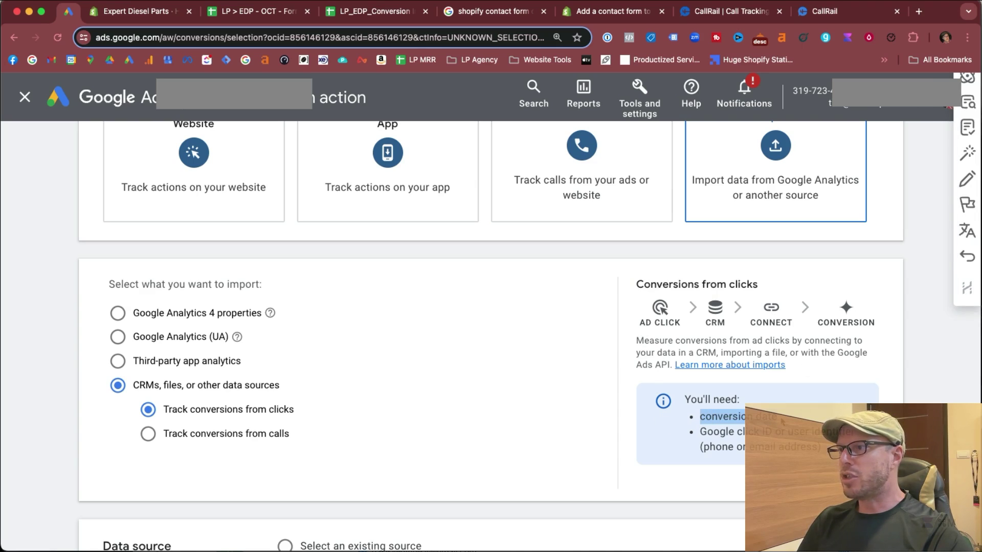
left_click(776, 422)
left_click_drag(701, 432, 821, 448)
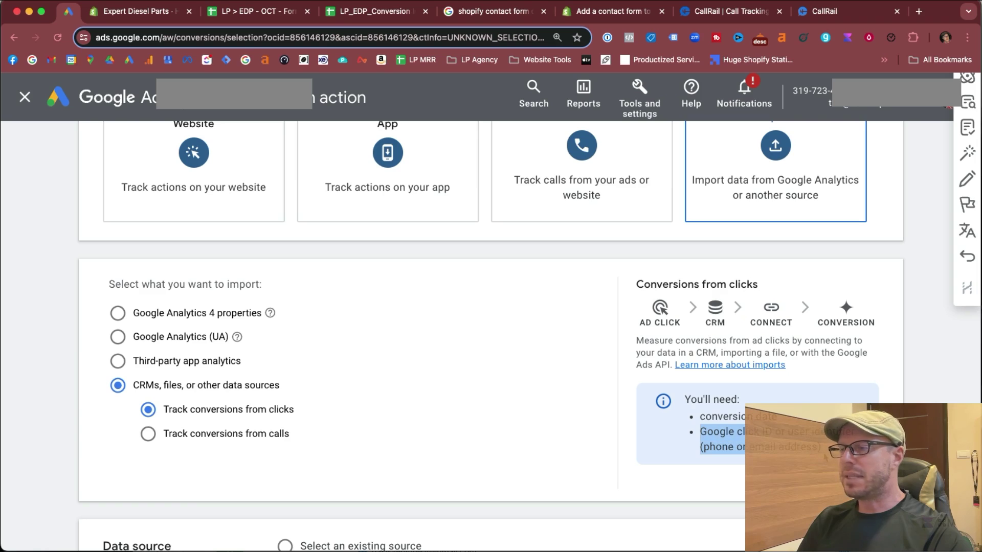
left_click(724, 429)
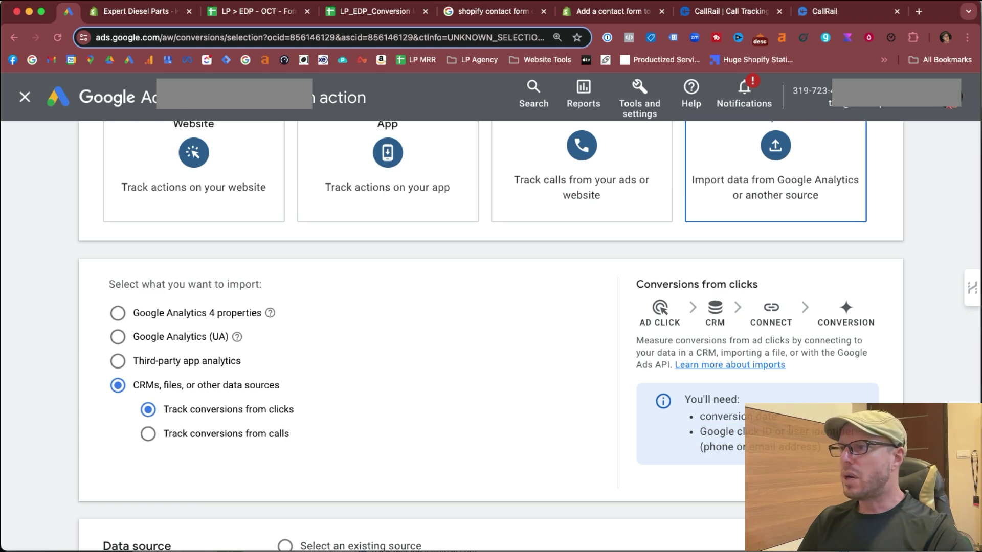
left_click_drag(701, 448, 814, 466)
left_click(815, 466)
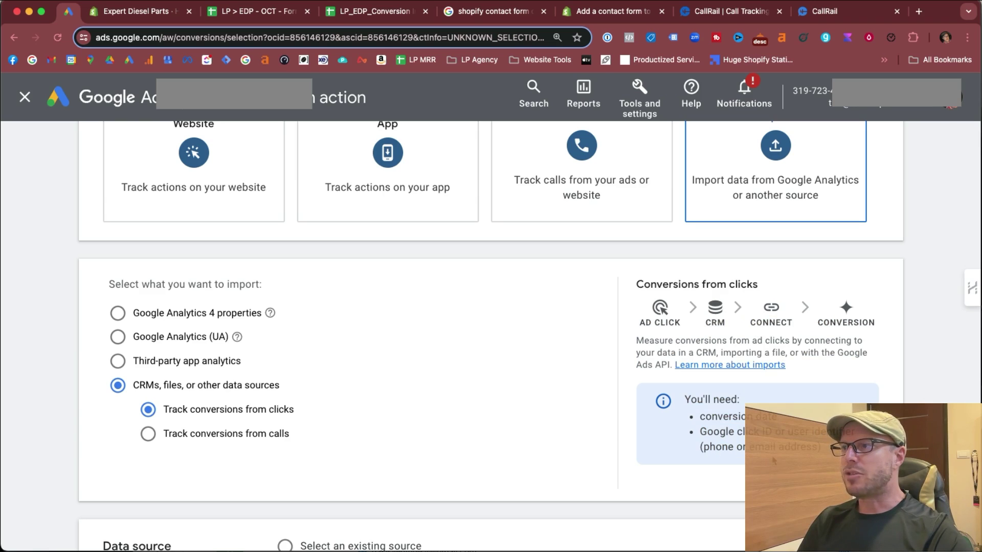
Step: Continue to adding offline conversion actions and select Converted lead as the conversion goal
scroll(773, 461, "down", 4)
left_click(122, 481)
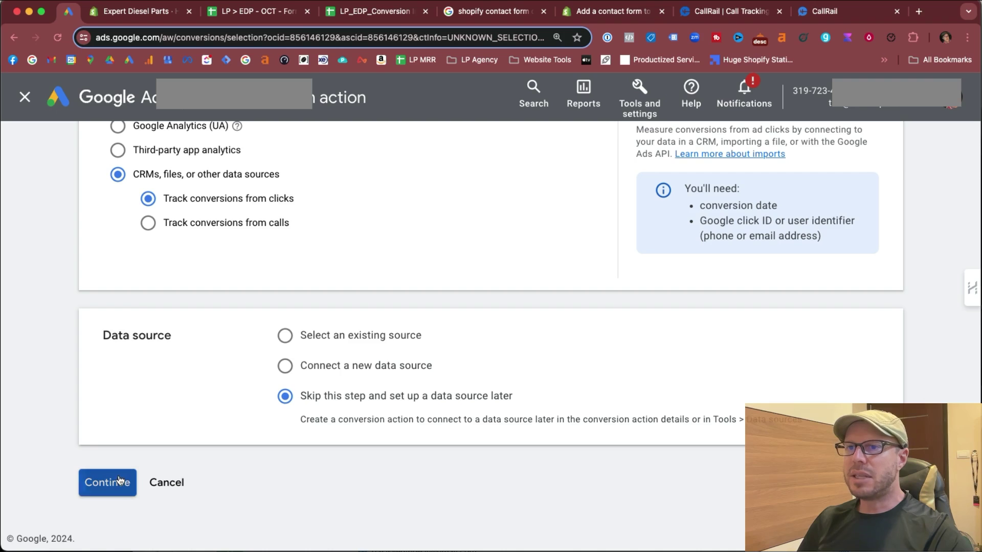
left_click(395, 418)
scroll(318, 343, "down", 2)
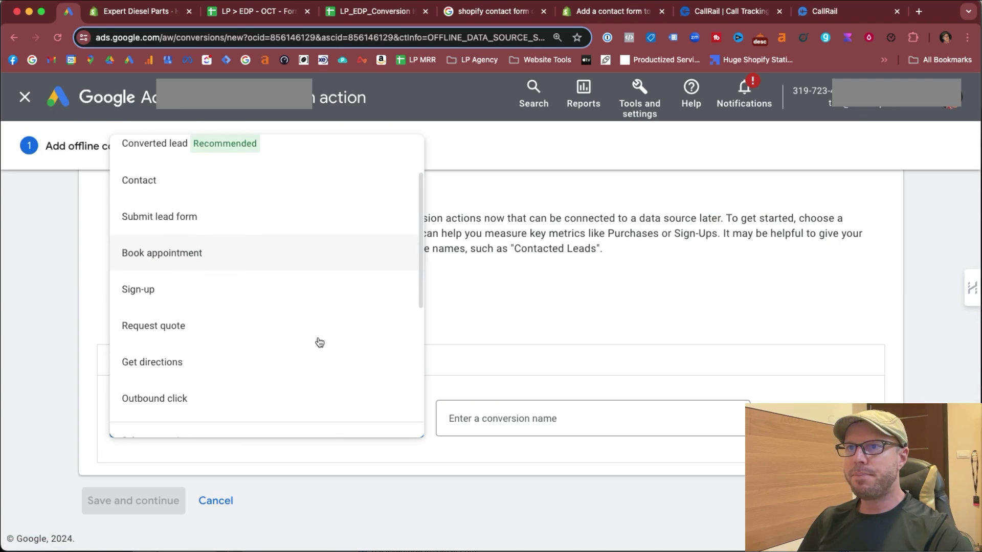
scroll(318, 343, "up", 2)
left_click(184, 228)
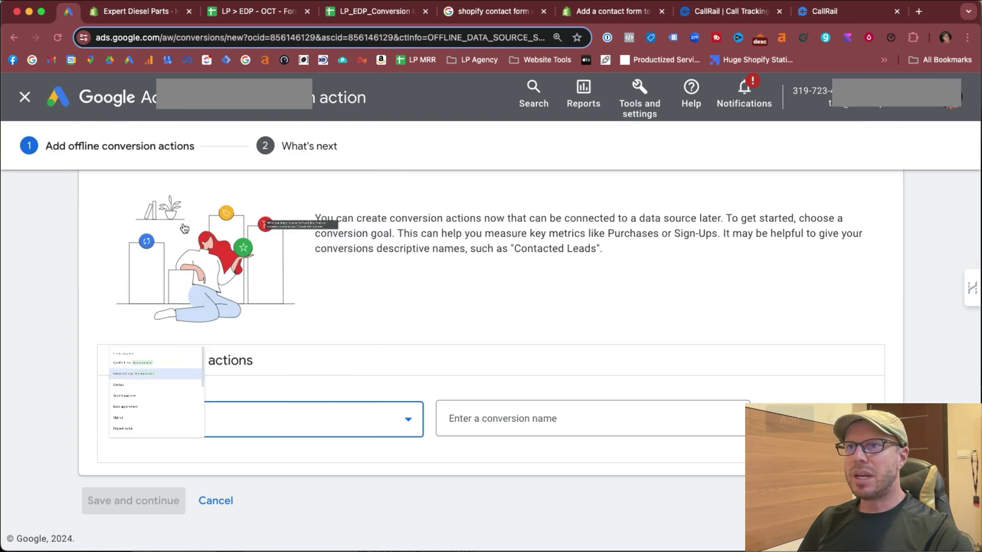
Step: Name the conversion action lp_conversion_offline and add it to the list
left_click(526, 415)
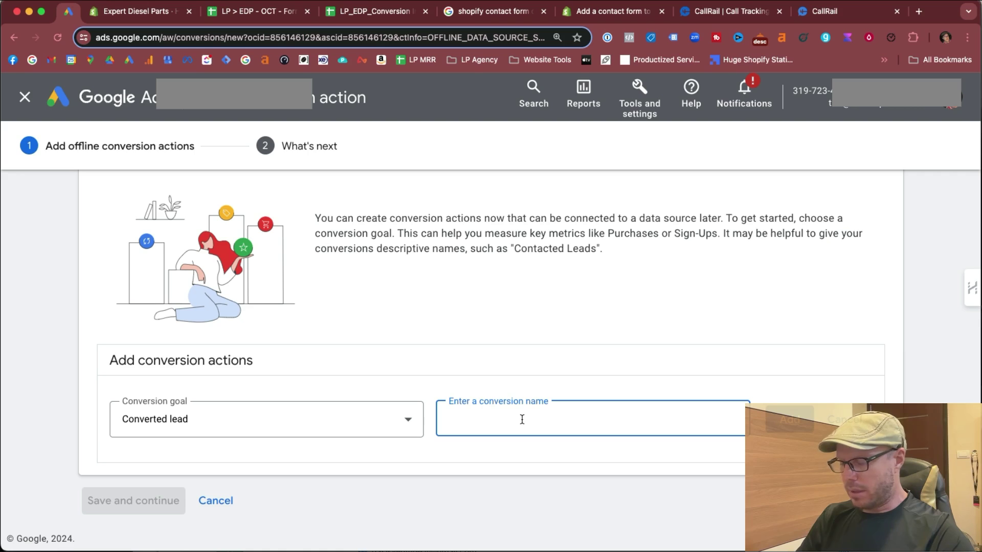
type("lp_conver")
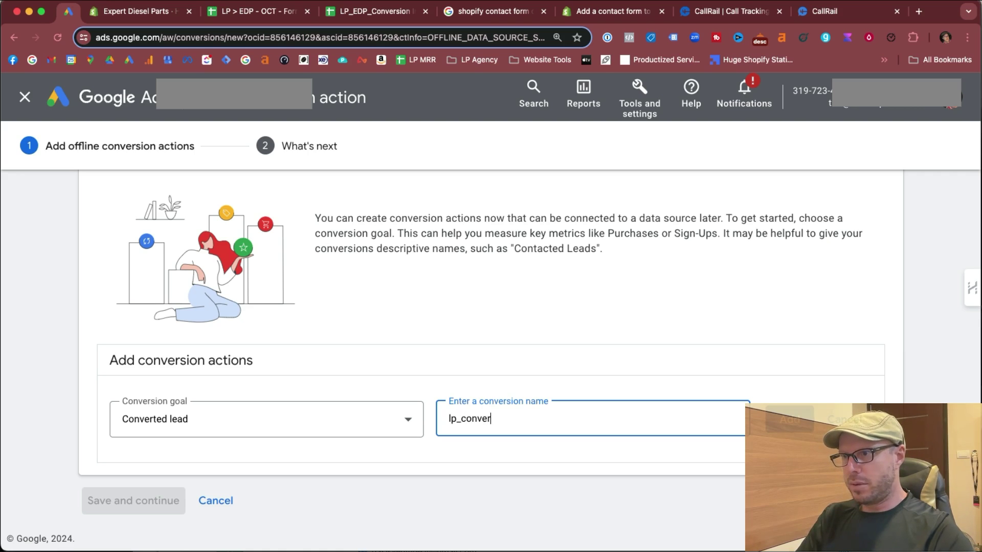
type("sion_offline")
key("Return")
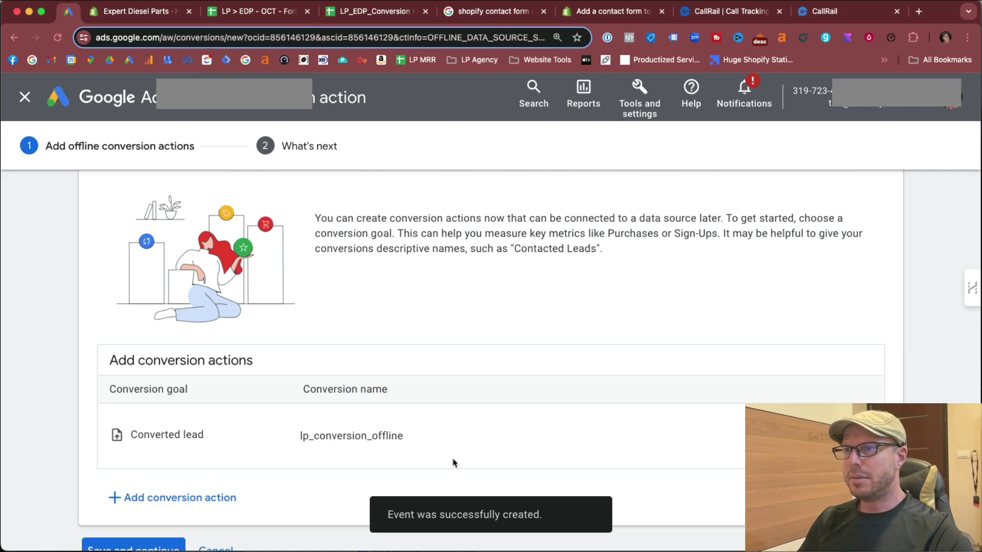
scroll(453, 463, "down", 2)
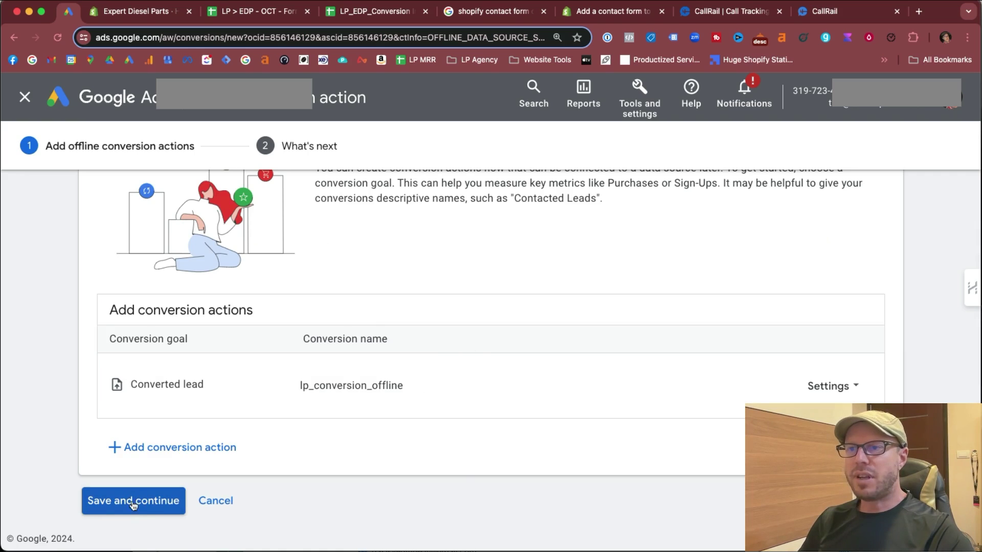
double_click(330, 386)
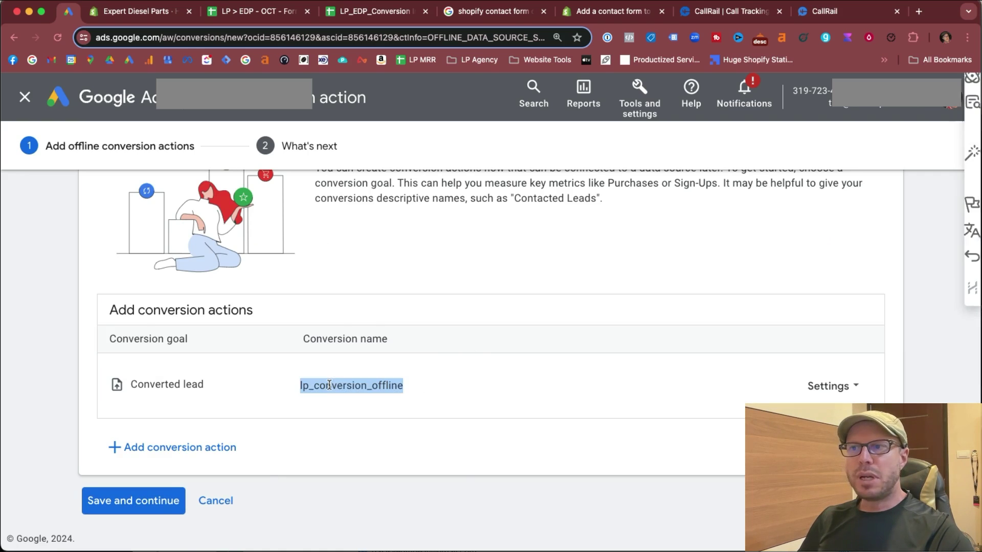
left_click(336, 415)
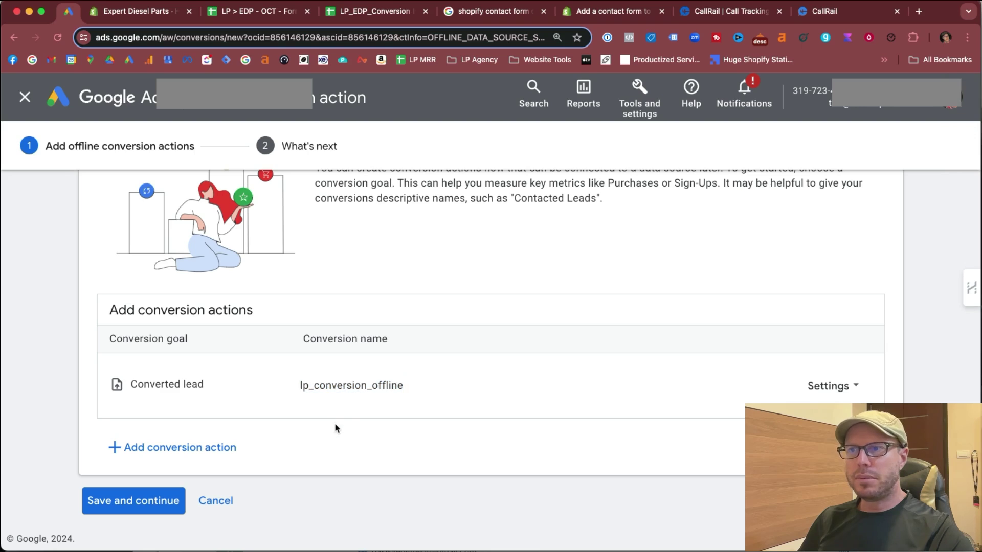
double_click(343, 386)
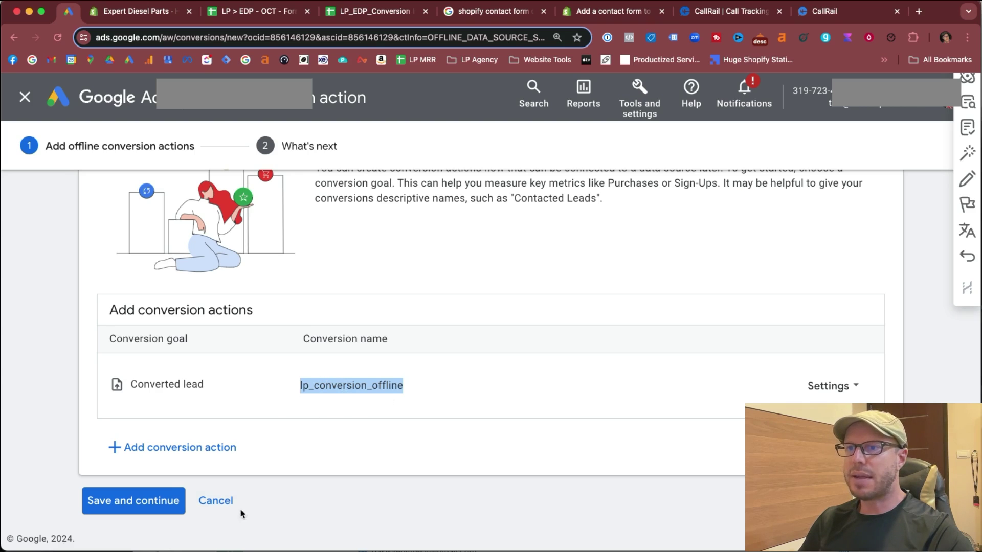
scroll(256, 433, "up", 3)
Step: Switch to the Google Ads Help article on the Google Click Identifier (GCLID) and read how the parameter is passed
key("ctrl+Tab")
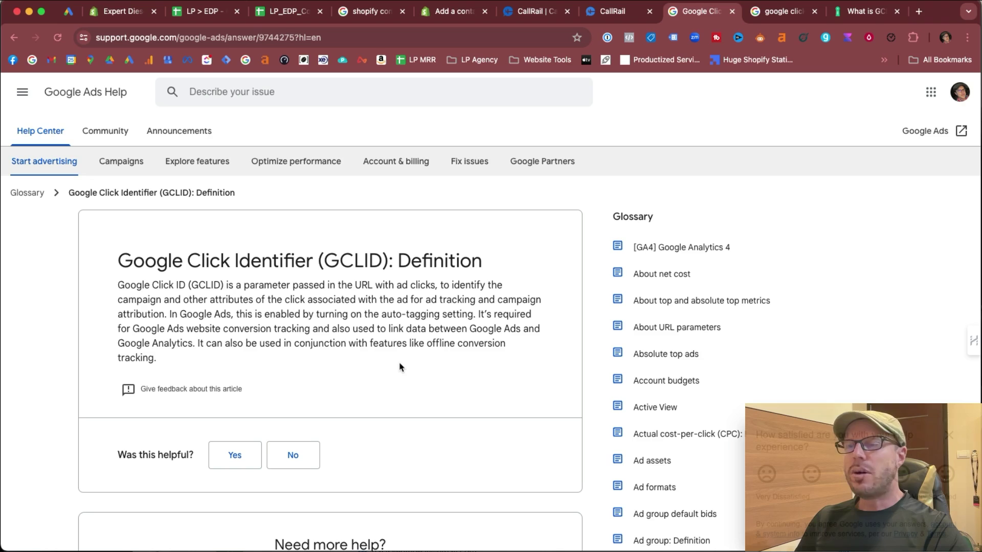
left_click_drag(239, 289, 373, 287)
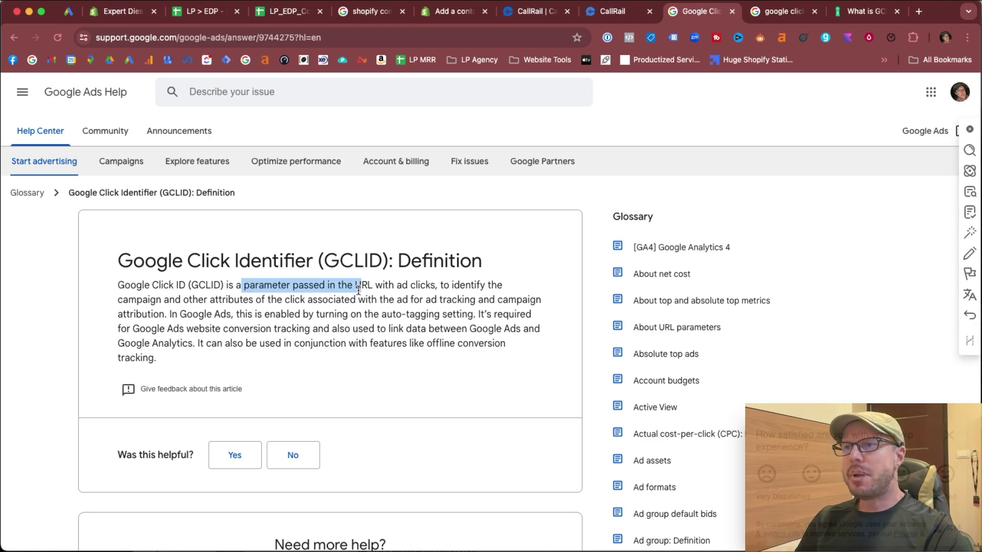
left_click(383, 288)
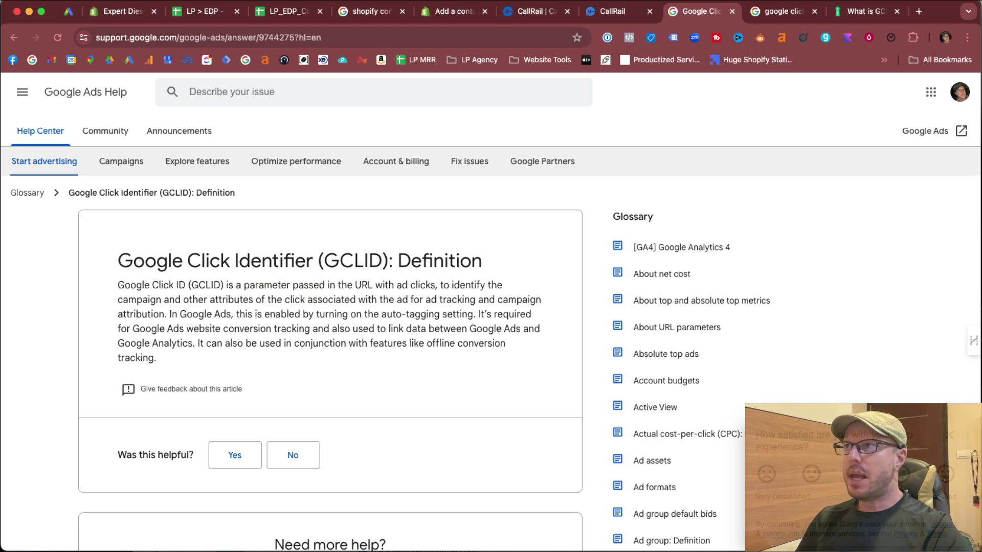
left_click(918, 12)
type("www.example.com/?gclid-123")
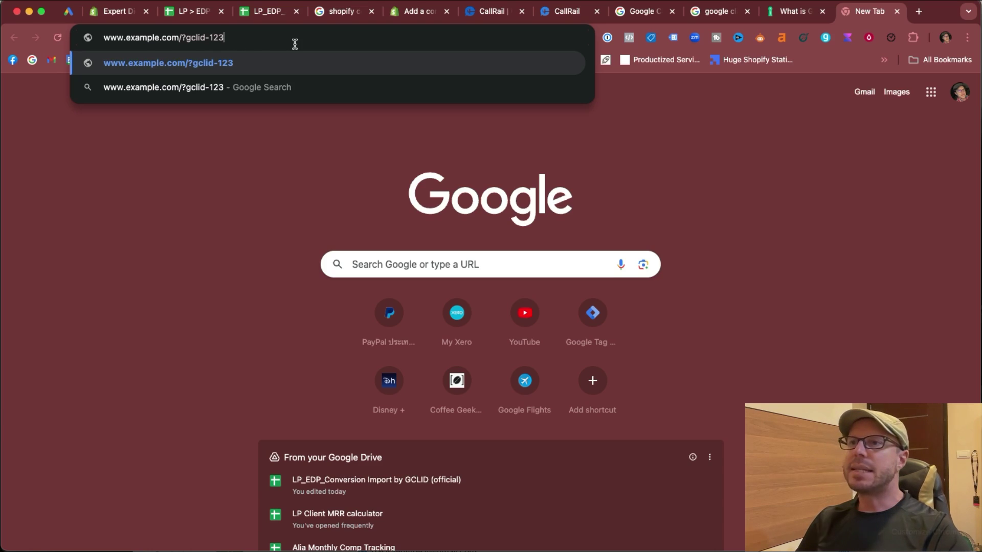
left_click_drag(225, 38, 205, 34)
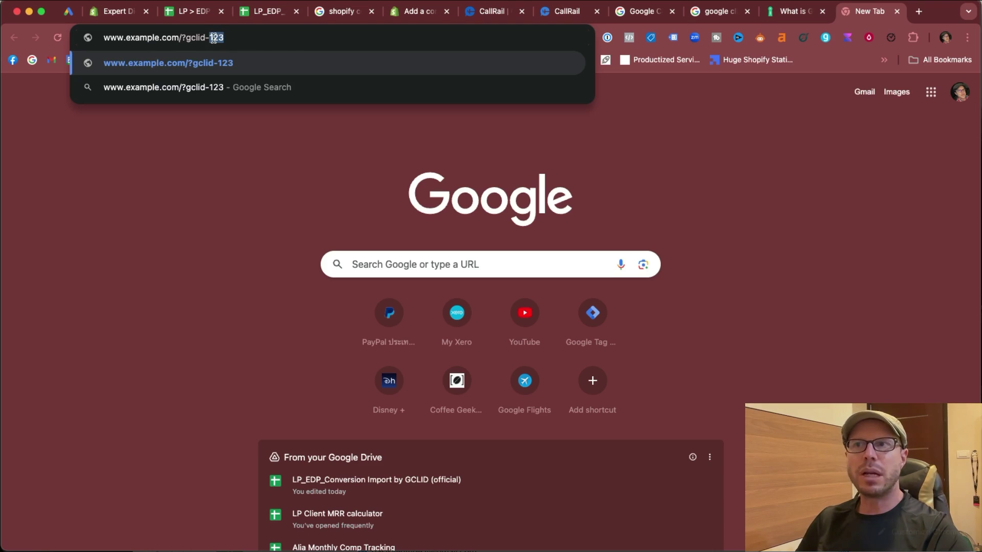
left_click(252, 38)
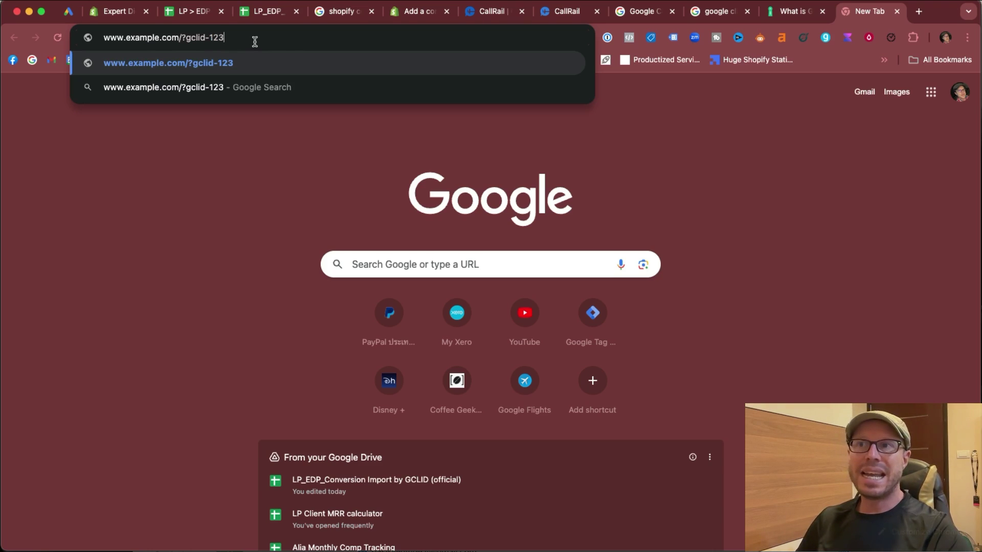
left_click(214, 235)
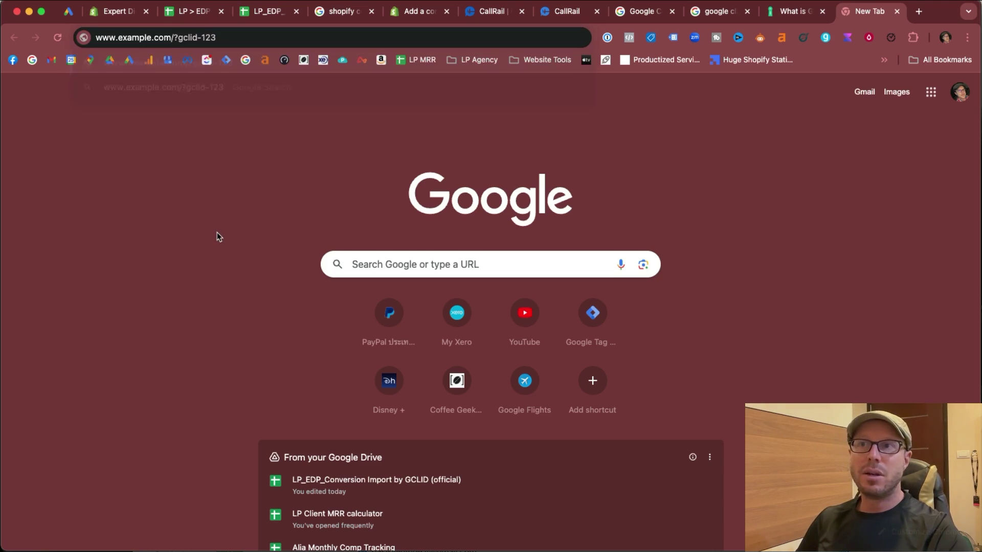
Step: Switch to the Shopify admin, search for "online" to reach the Online Store, and open the live theme for customizing
left_click(117, 11)
left_click(389, 90)
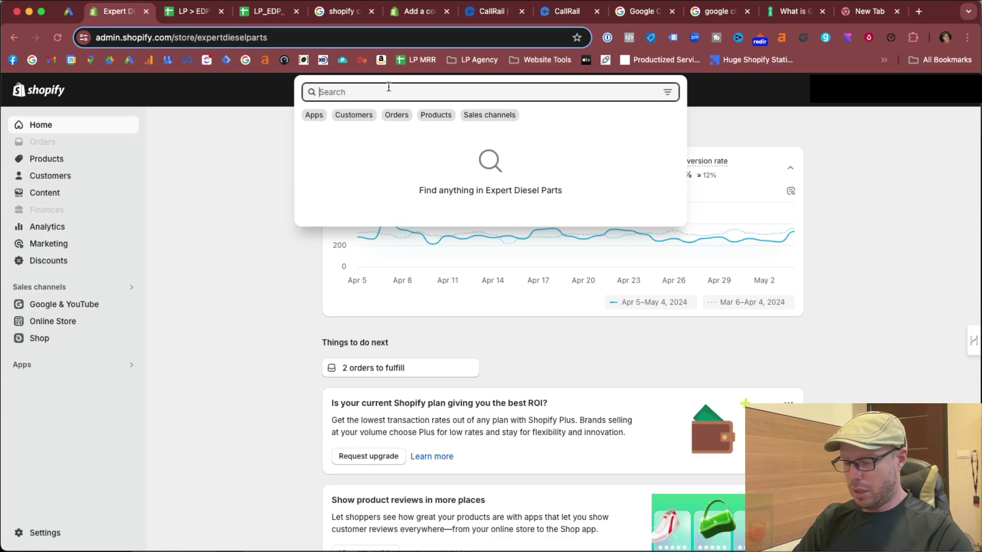
type("online")
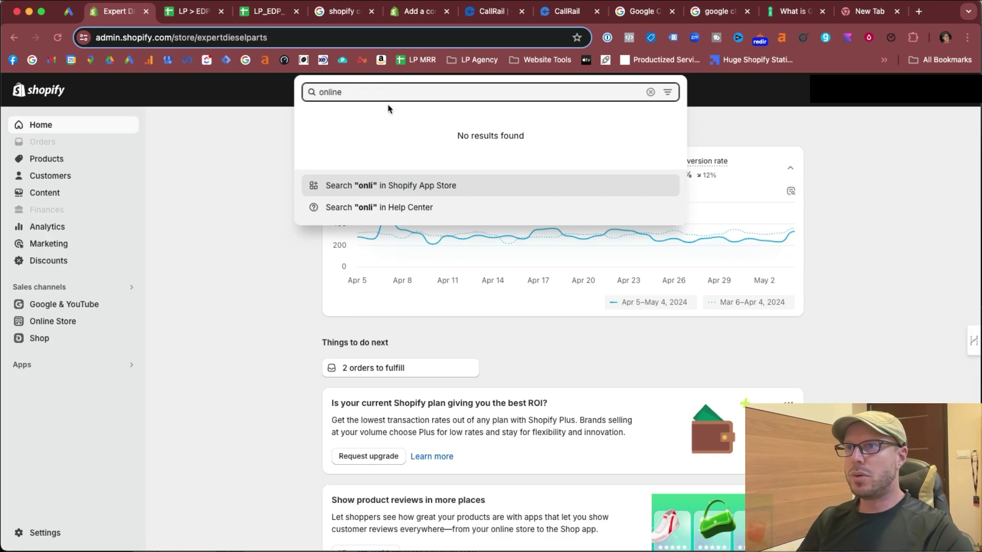
key("Return")
left_click(568, 279)
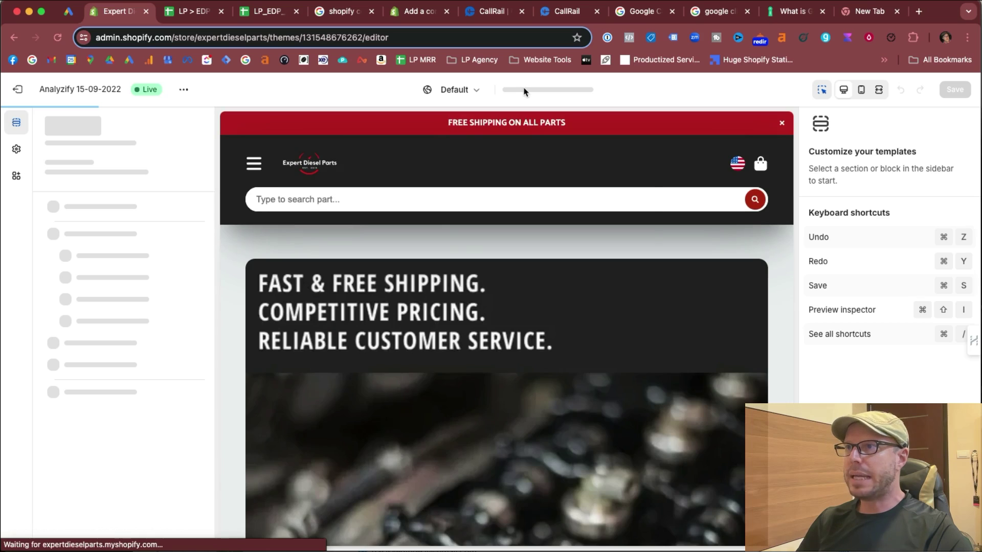
Step: Search the theme editor's templates for "contact" and open the contact page template
left_click(525, 91)
left_click(526, 114)
type("c")
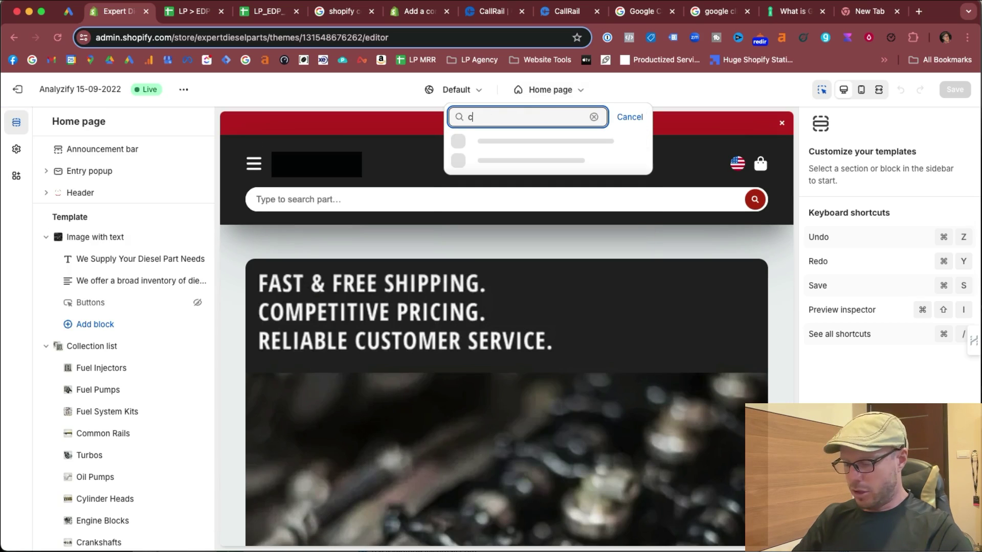
type("ontact")
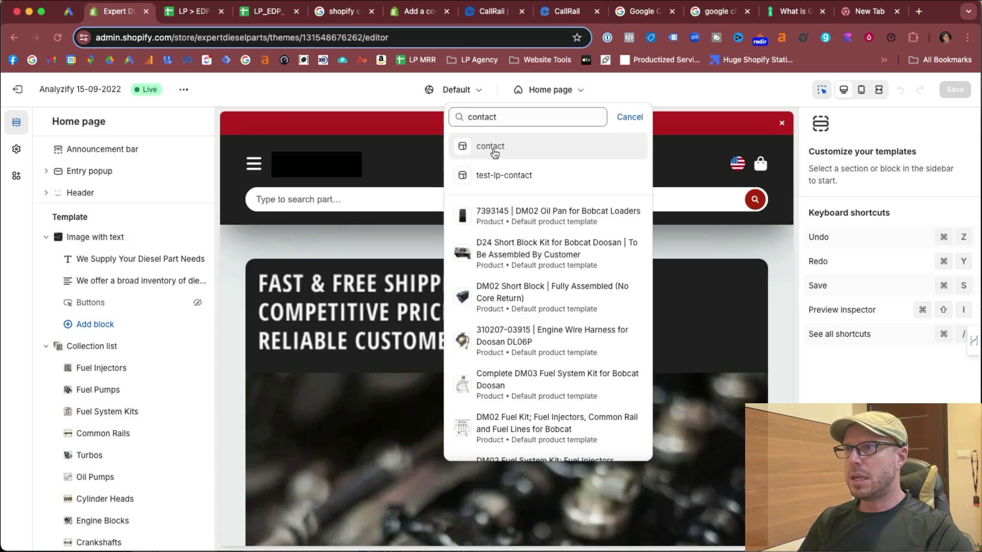
left_click(494, 148)
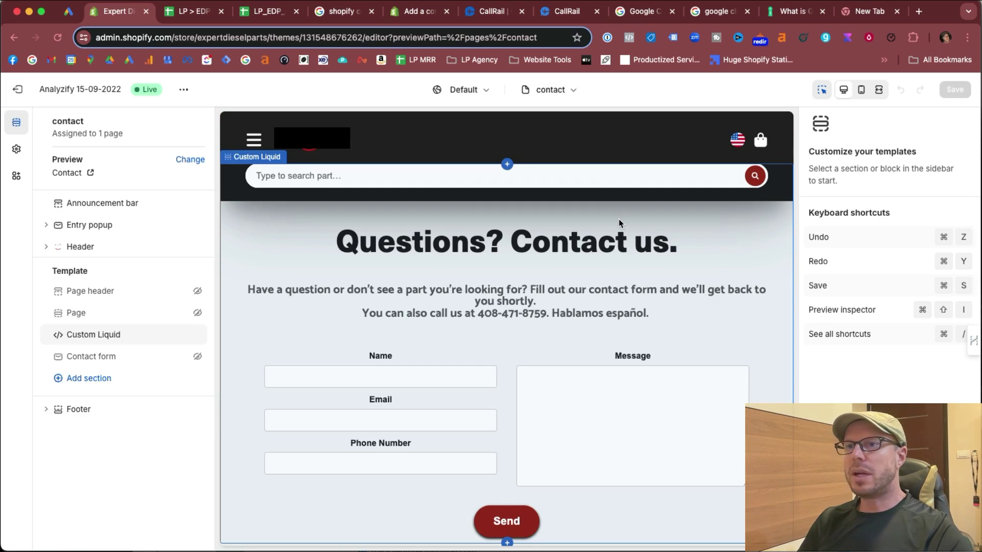
Step: Show the hidden Contact form section to view the theme's default form in the preview, and hide it again
left_click(198, 358)
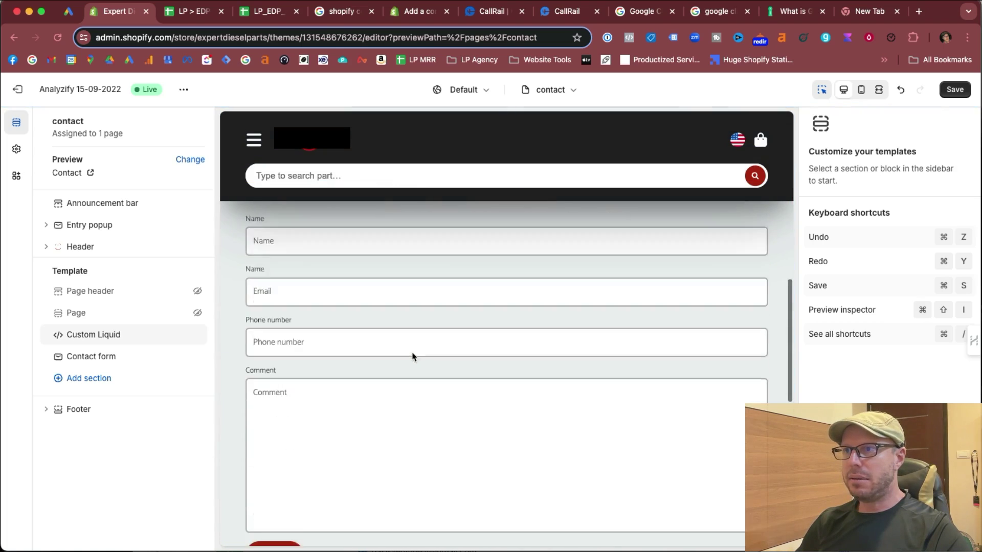
scroll(480, 394, "up", 3)
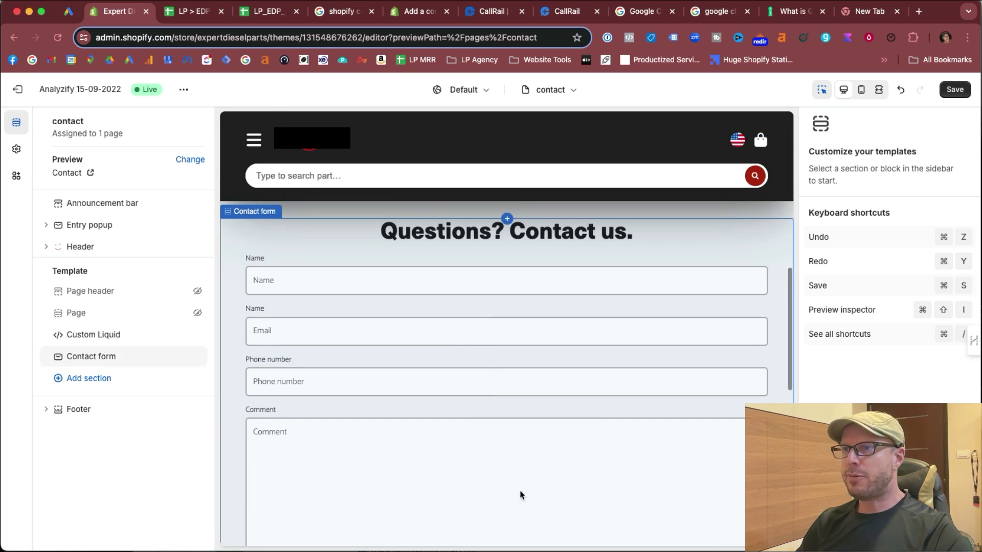
left_click(197, 356)
Step: Open the Custom Liquid section of the contact template and go into its Liquid code
mouse_move(78, 339)
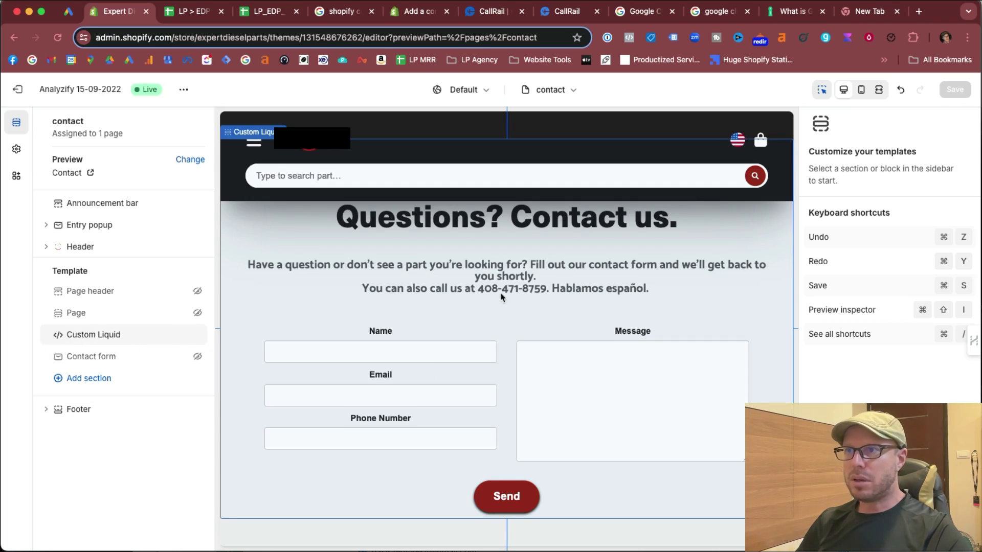
left_click(94, 335)
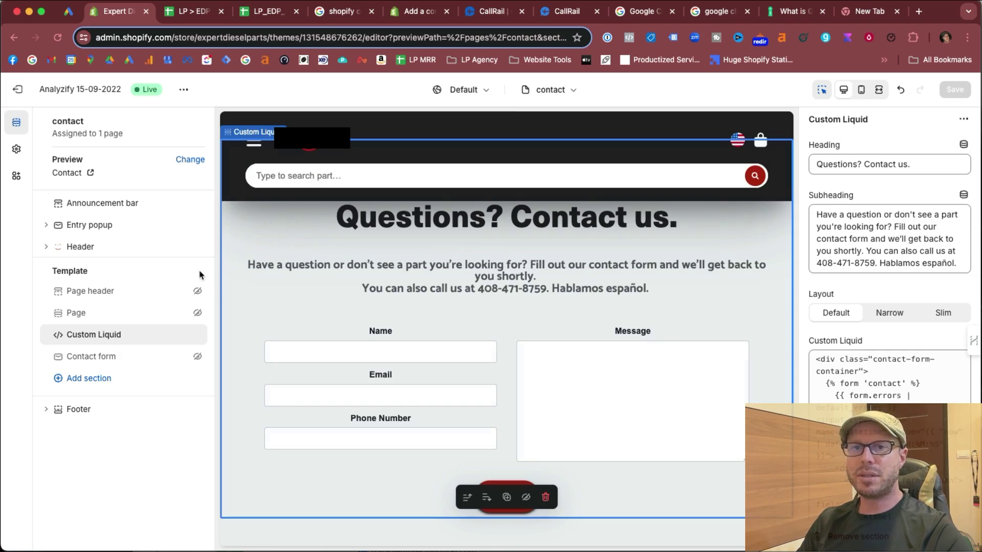
double_click(858, 389)
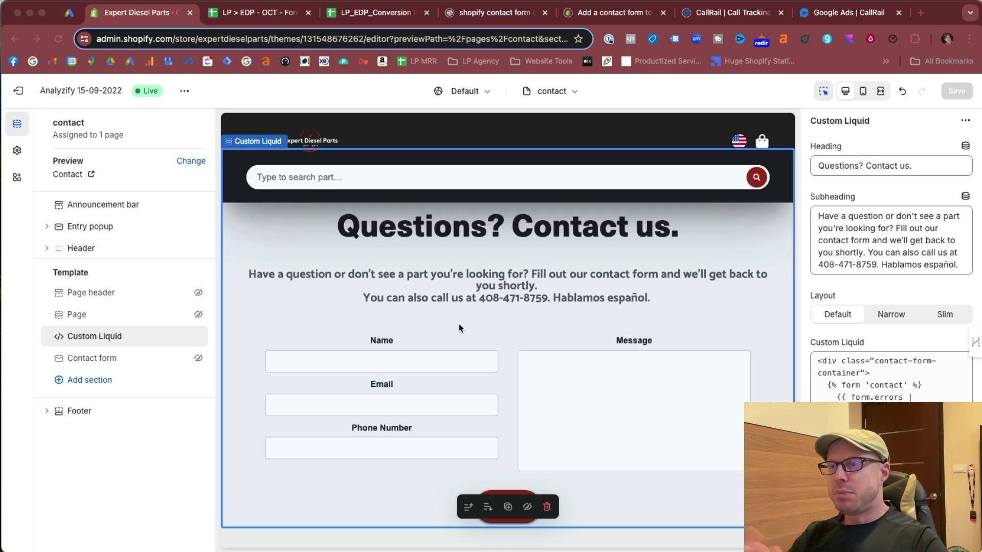
Step: Switch to Google Tag Manager, open the "cHTML - gclid ingestion" tag and examine its custom HTML script
key("super+Tab")
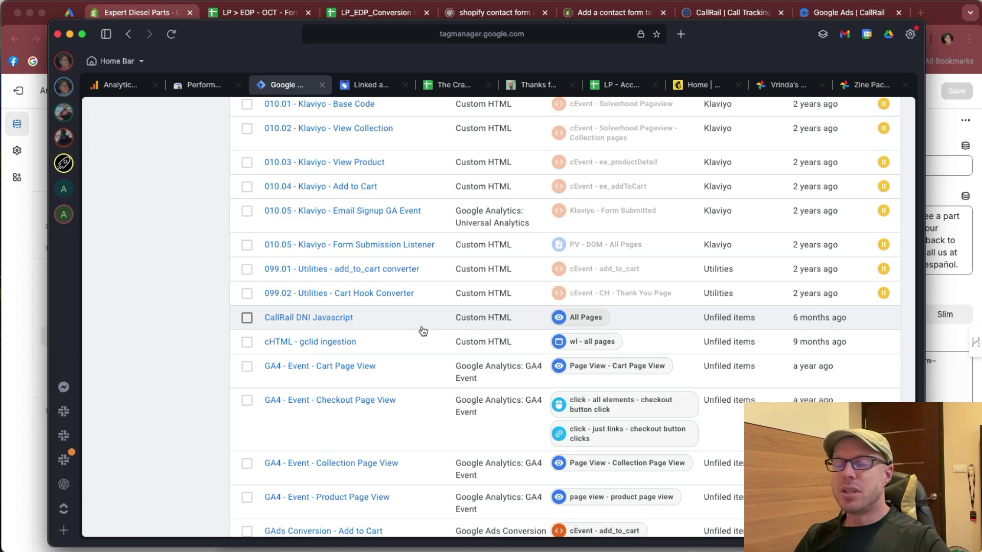
scroll(423, 327, "down", 2)
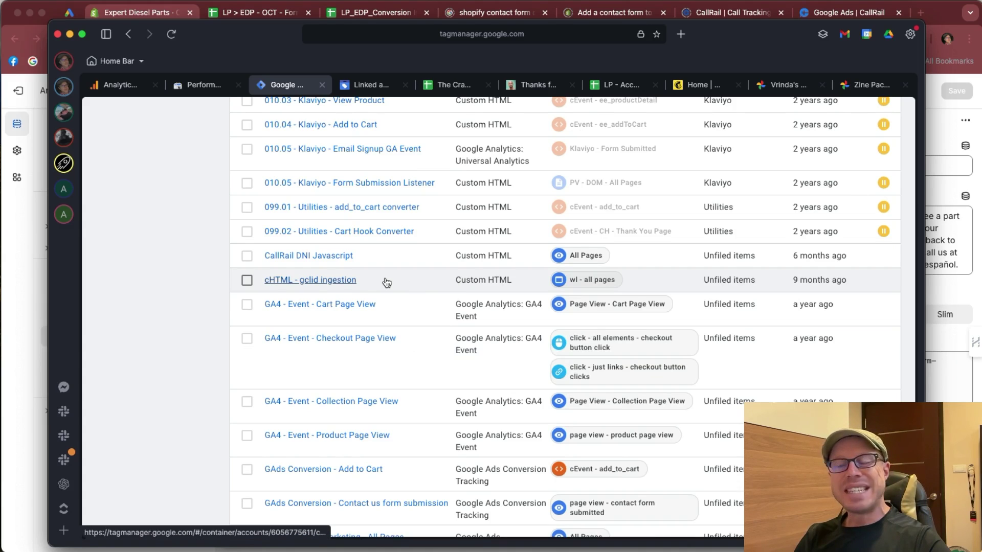
left_click(335, 282)
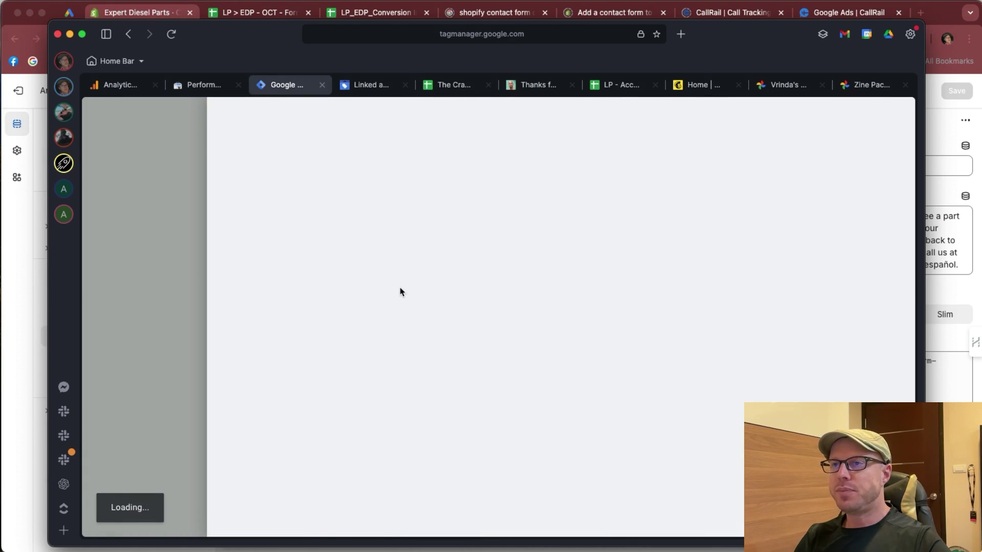
scroll(404, 296, "down", 2)
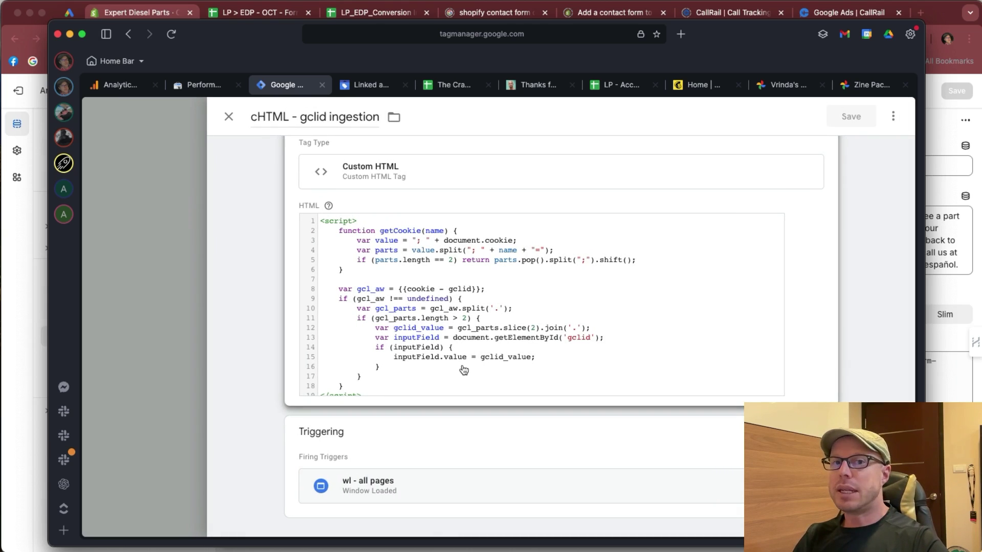
Step: Check the configuration of the tag's "wl - all pages" firing trigger, and return to the tag list
left_click(403, 485)
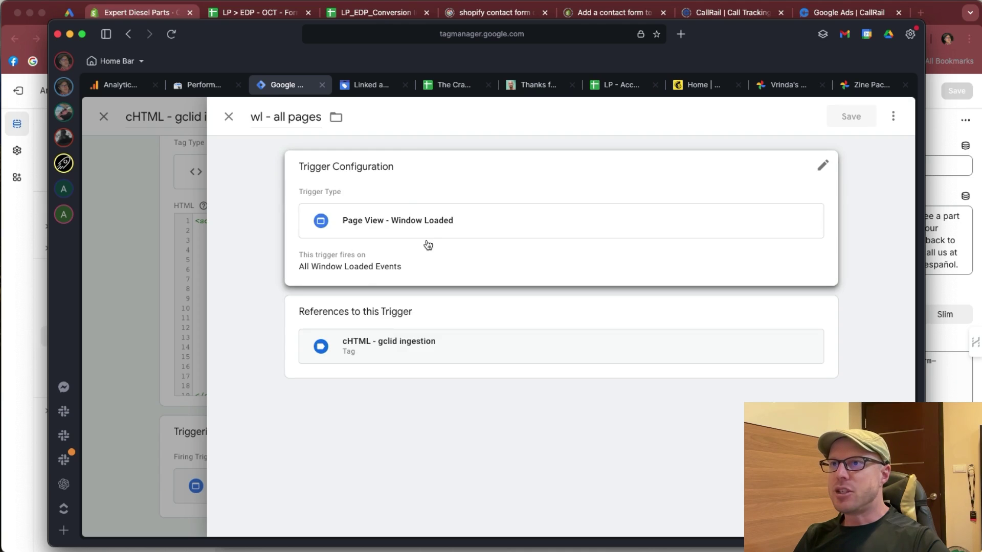
left_click(229, 117)
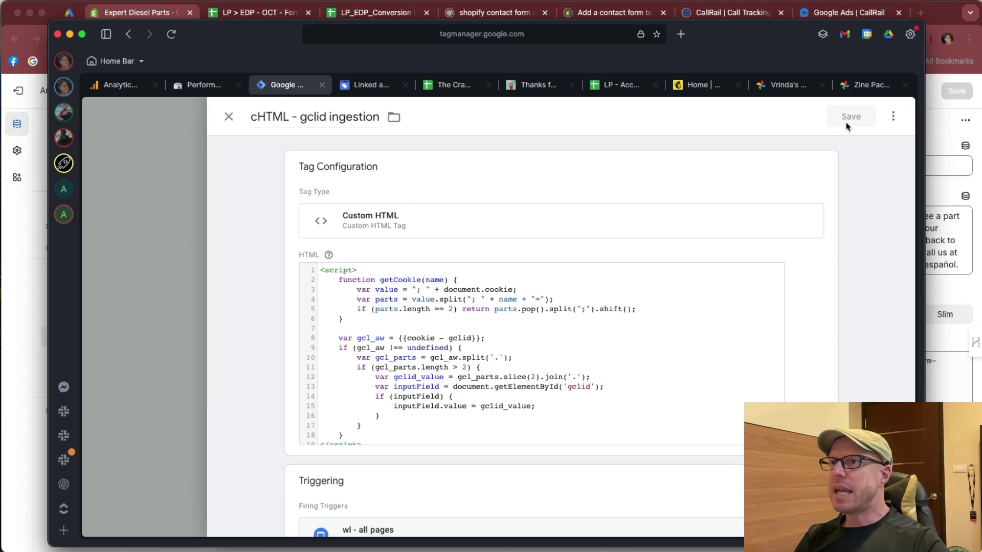
left_click(229, 116)
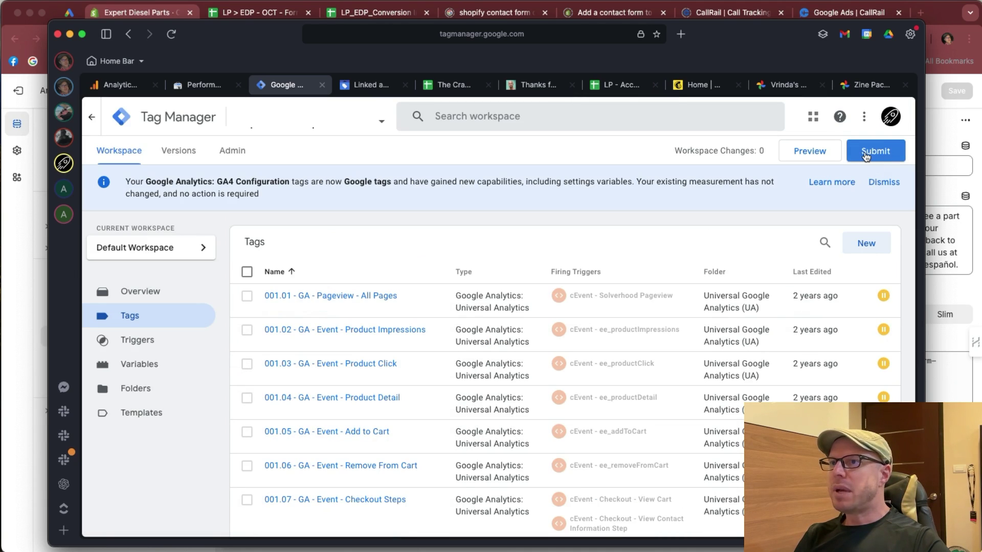
left_click(866, 157)
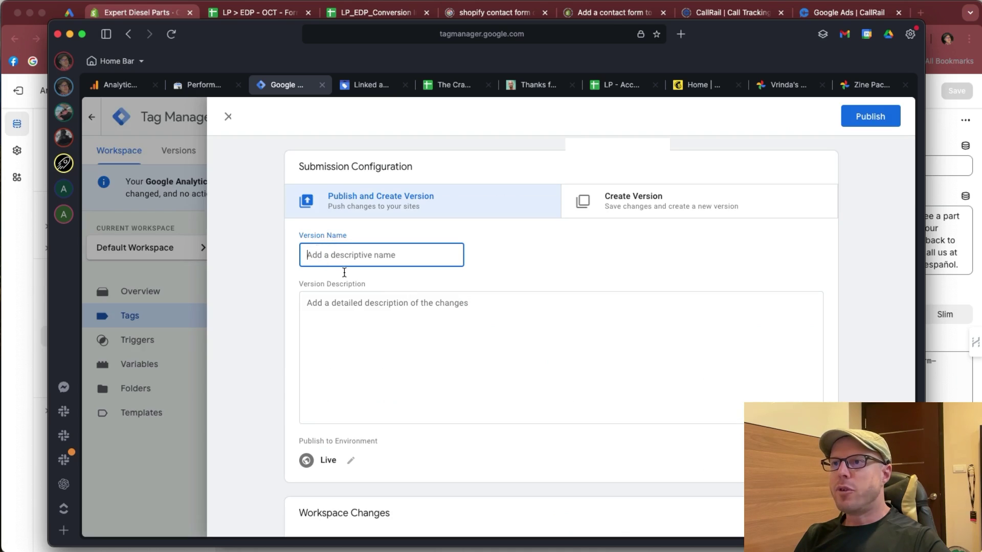
left_click(387, 307)
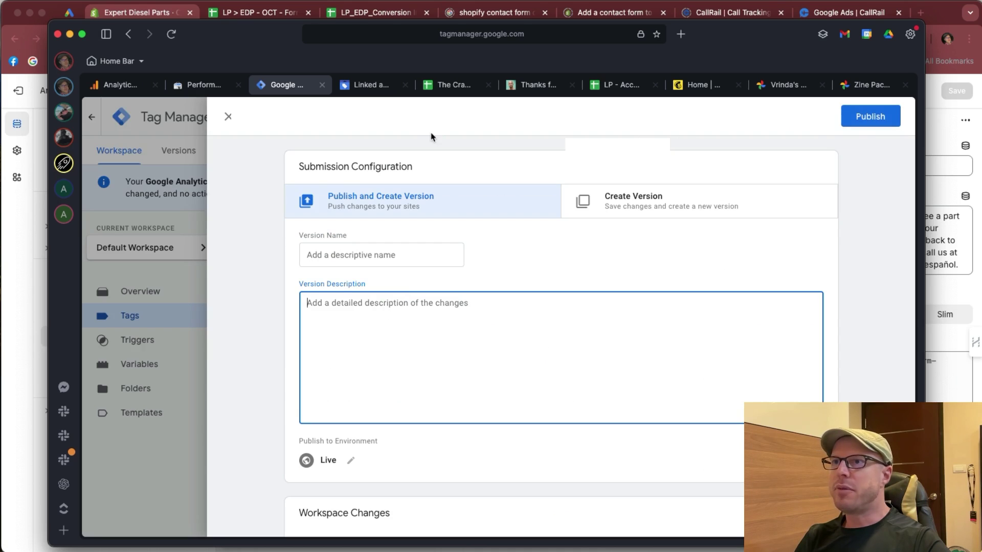
left_click(228, 116)
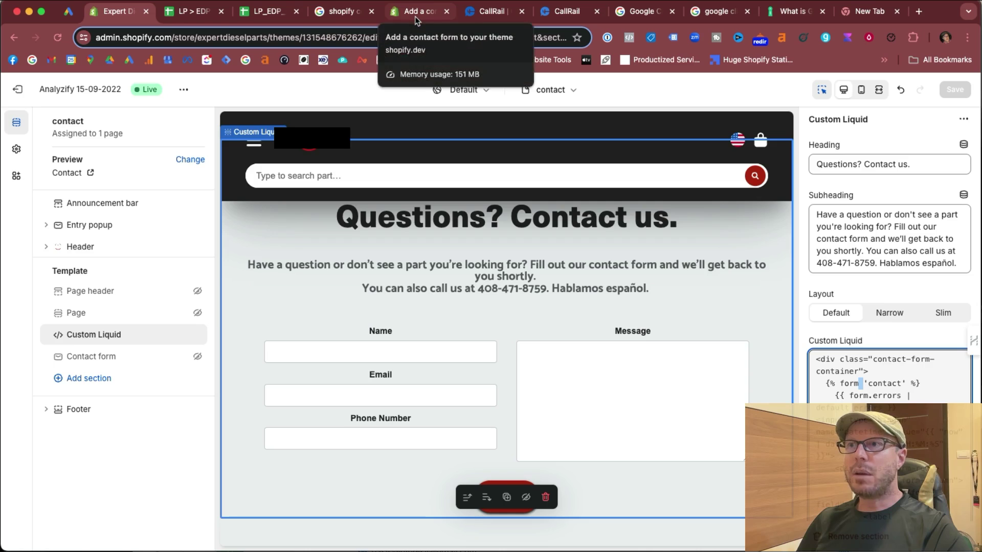
Step: Switch to the shopify.dev article "Add a contact form to your theme" and copy its example contact form code
left_click(417, 12)
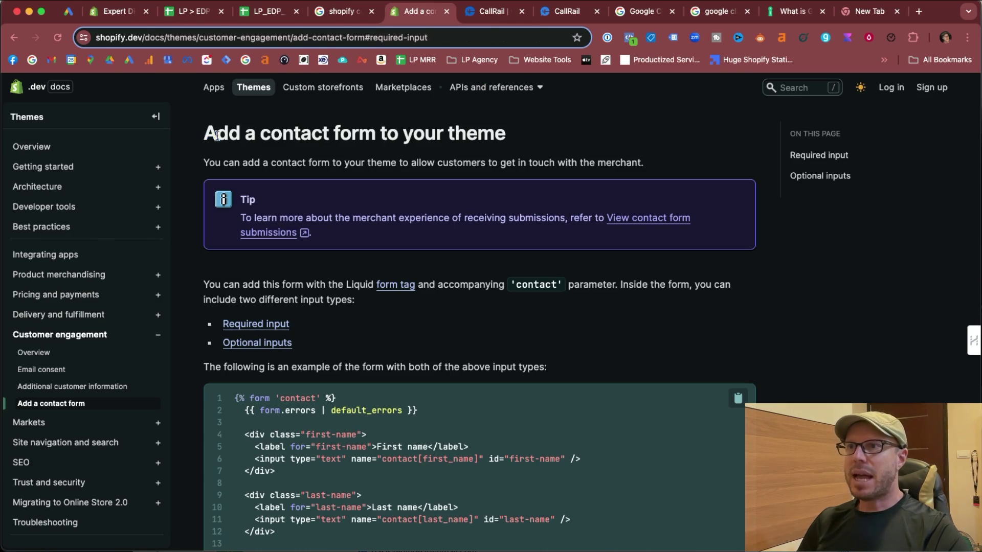
left_click_drag(217, 136, 543, 142)
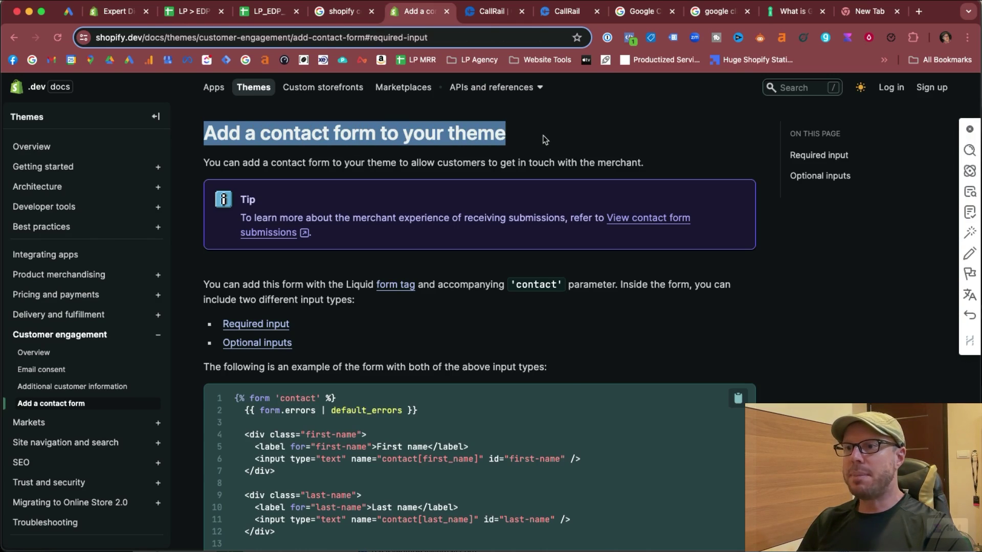
left_click(544, 138)
scroll(409, 153, "down", 4)
left_click_drag(210, 158, 674, 163)
left_click(705, 175)
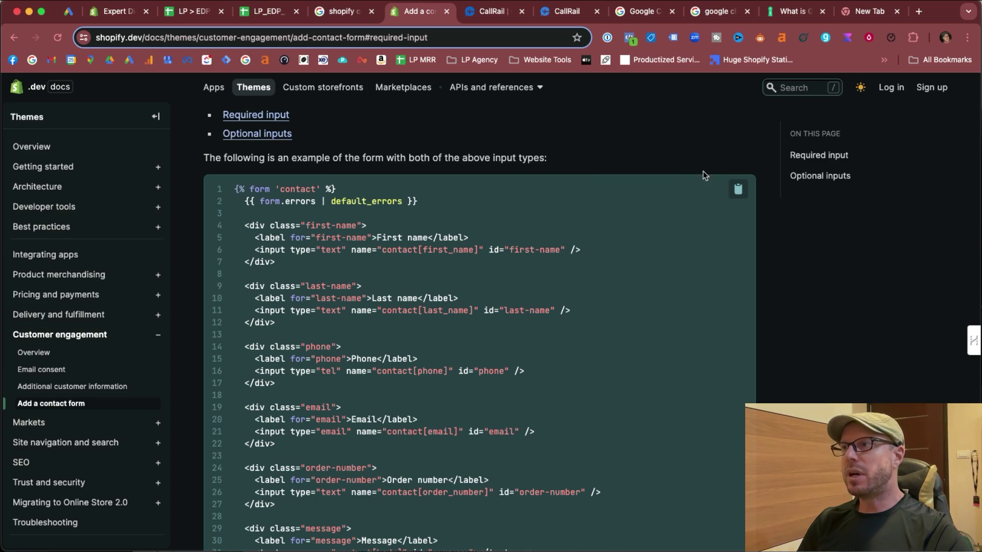
left_click(744, 193)
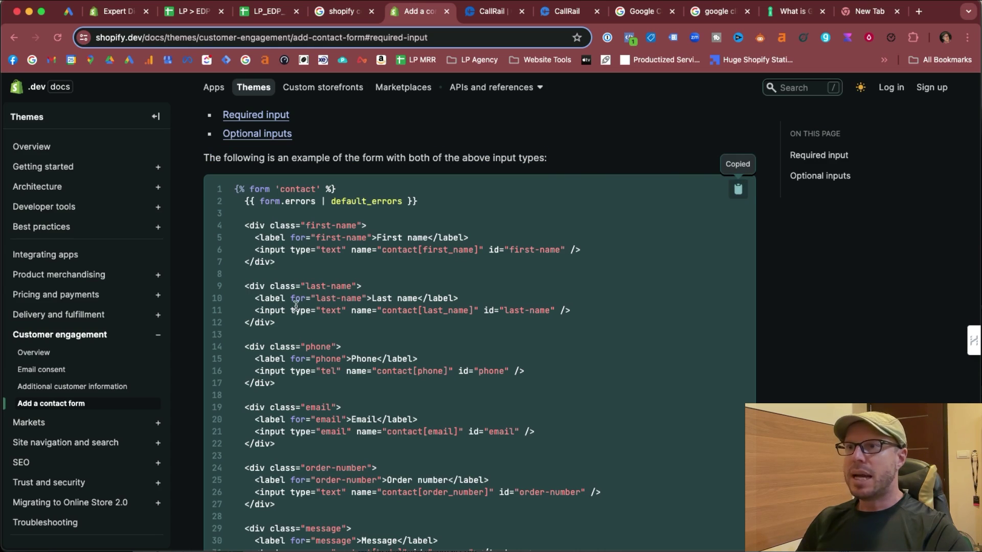
Step: Examine the example form code, including the phone, order number, message and submit blocks
scroll(312, 318, "up", 1)
scroll(383, 323, "down", 4)
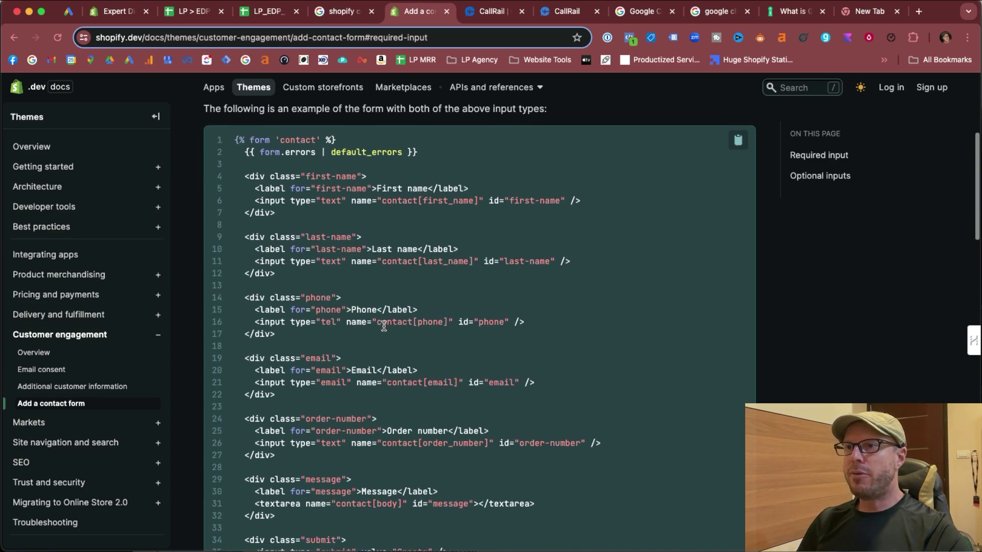
scroll(384, 326, "down", 1)
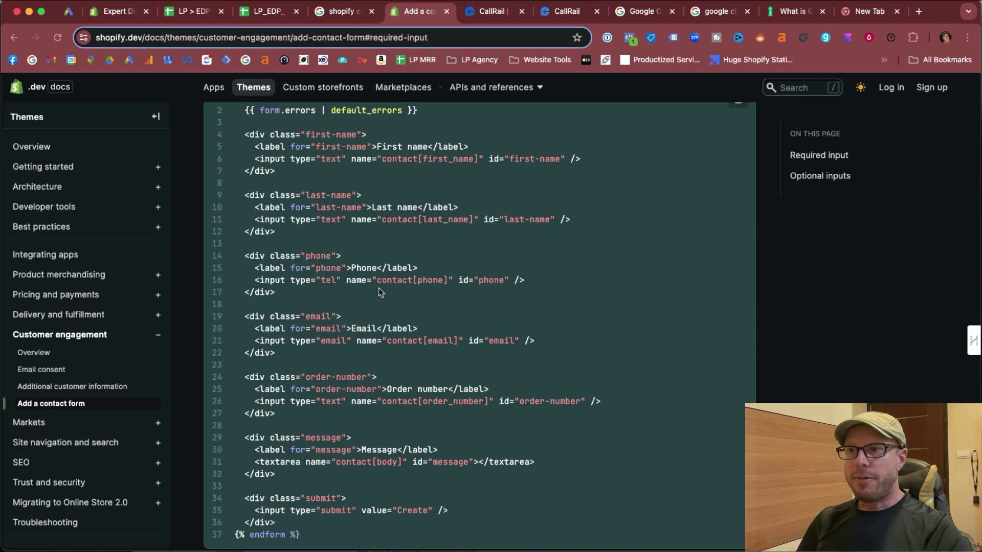
left_click_drag(378, 288, 285, 280)
left_click(377, 306)
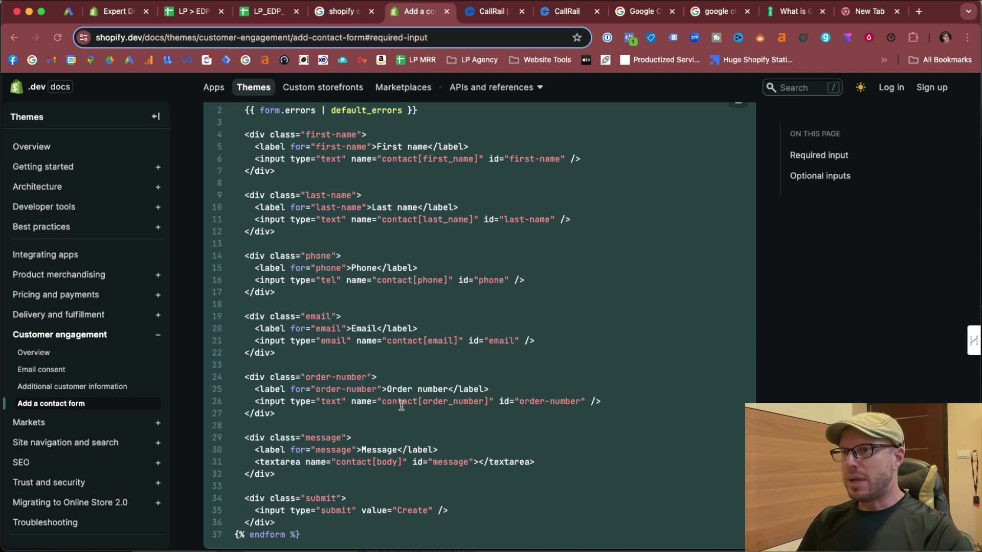
left_click_drag(403, 402, 246, 373)
left_click(327, 363)
scroll(328, 363, "down", 3)
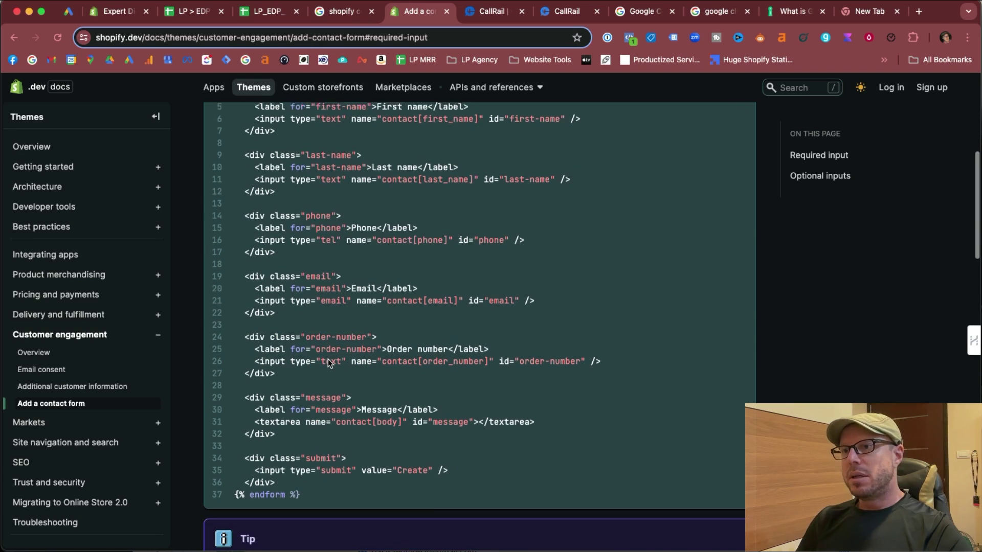
double_click(283, 393)
left_click(280, 459)
double_click(283, 454)
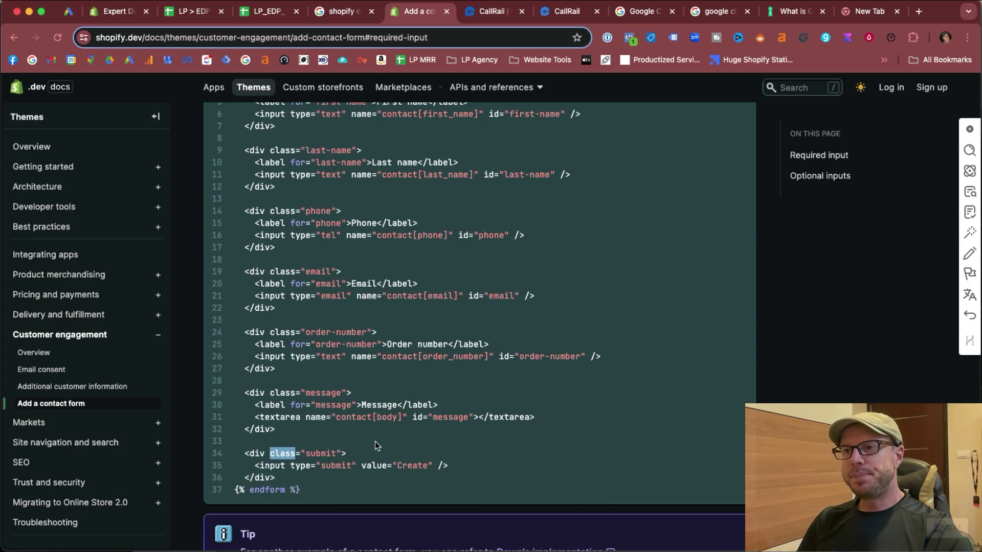
left_click(401, 438)
Step: Examine the email block in the example code and read which input the Required input section demands
scroll(401, 438, "up", 2)
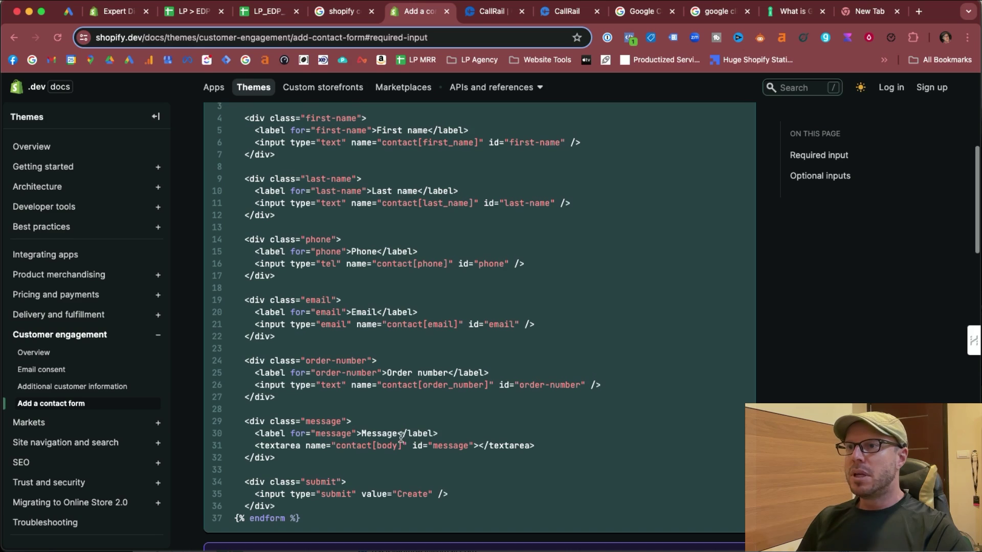
left_click_drag(273, 339, 250, 301)
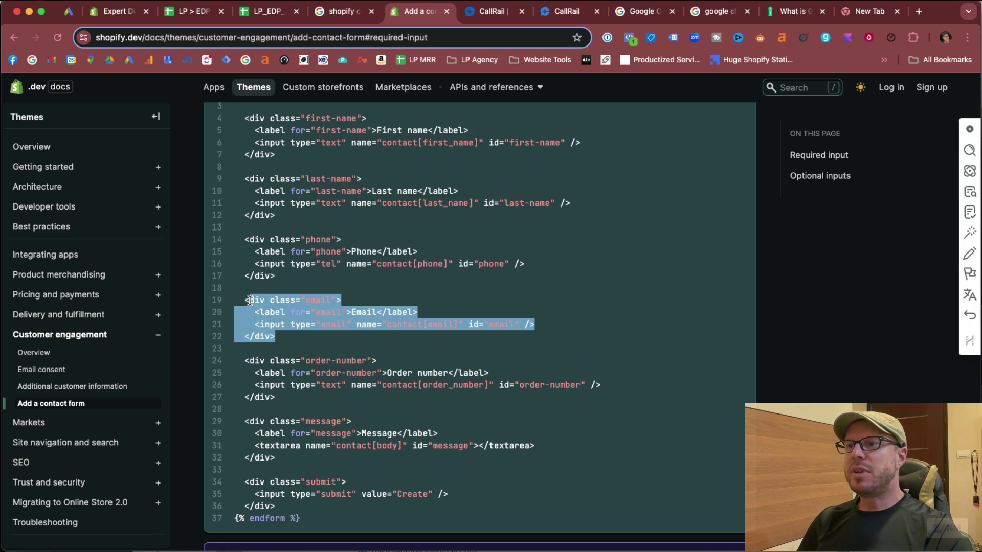
left_click(337, 318)
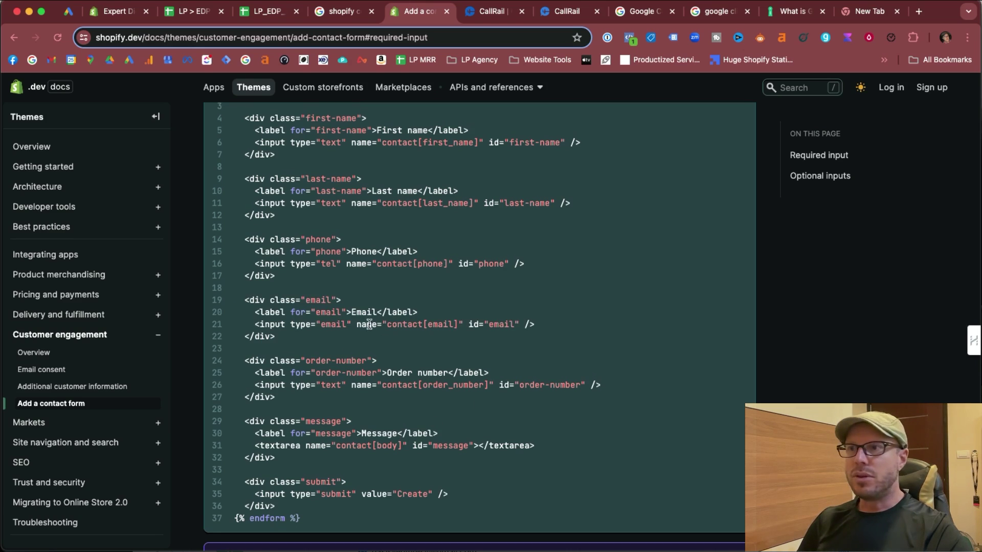
left_click_drag(244, 301, 378, 337)
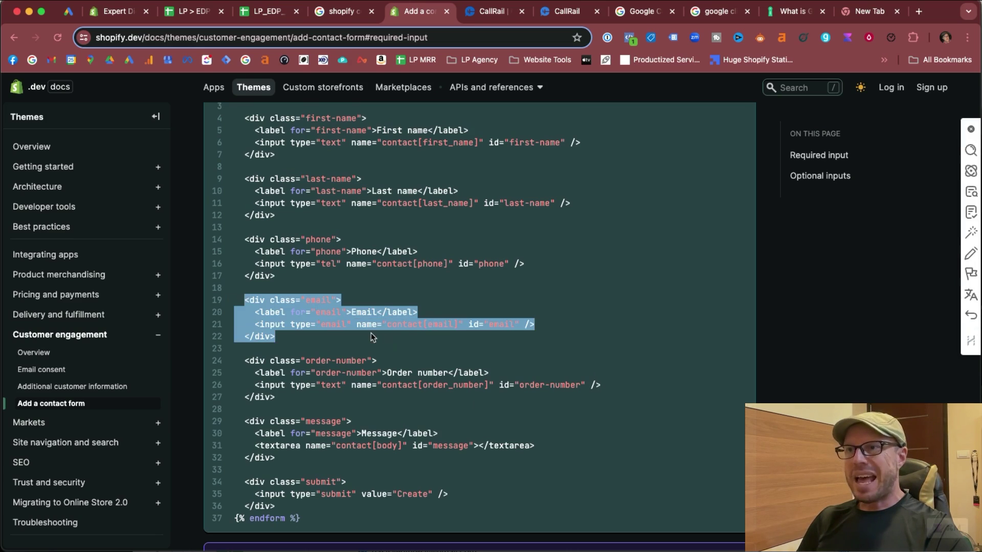
left_click(383, 340)
scroll(384, 339, "up", 6)
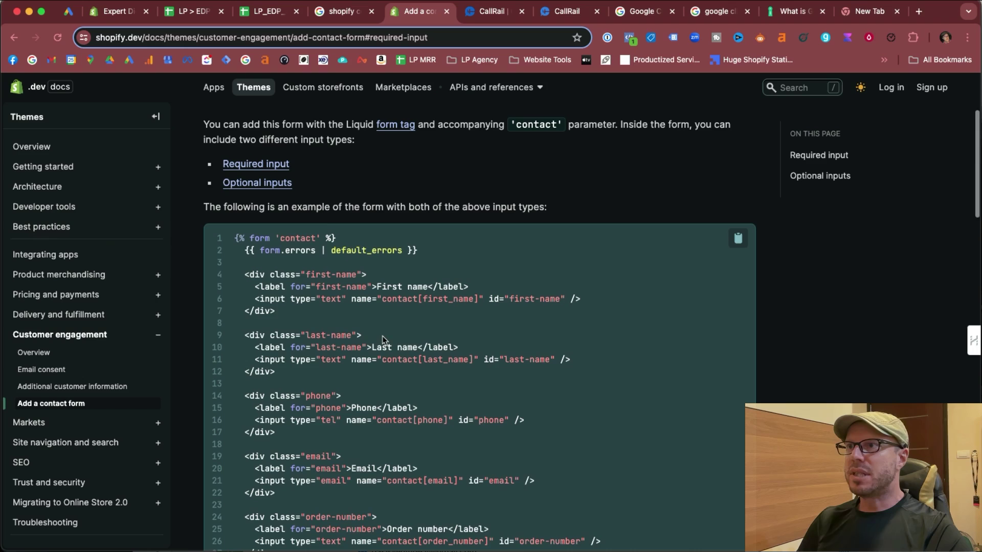
scroll(386, 320, "down", 5)
scroll(387, 318, "down", 7)
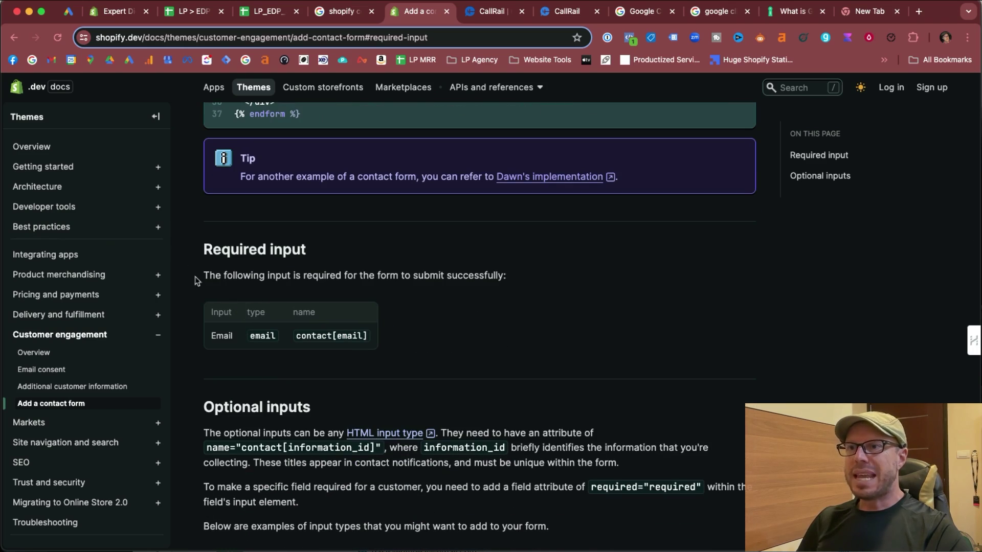
left_click_drag(195, 280, 456, 368)
left_click(406, 349)
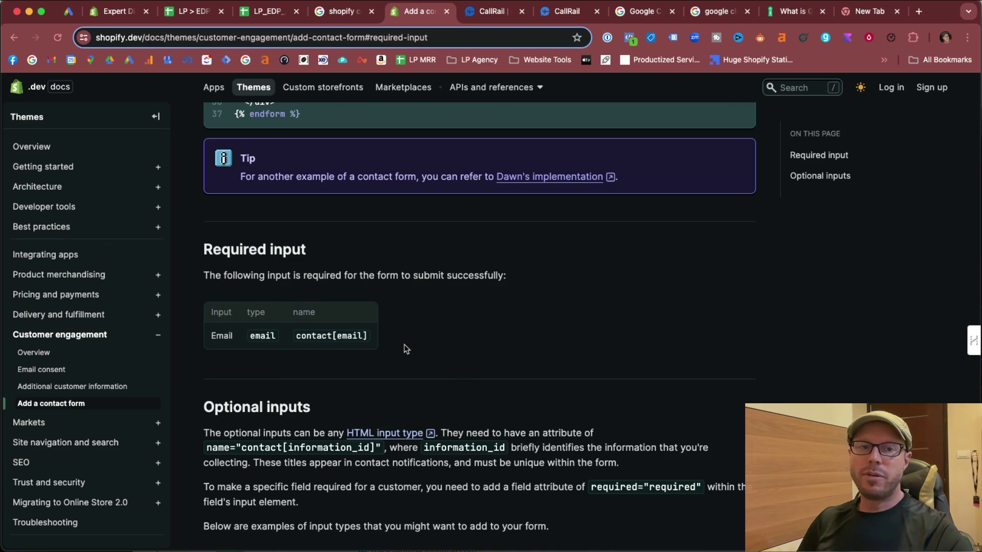
Step: Review the Optional inputs examples for dropdown, radio and checkbox types, and return to the full form example
scroll(404, 345, "down", 8)
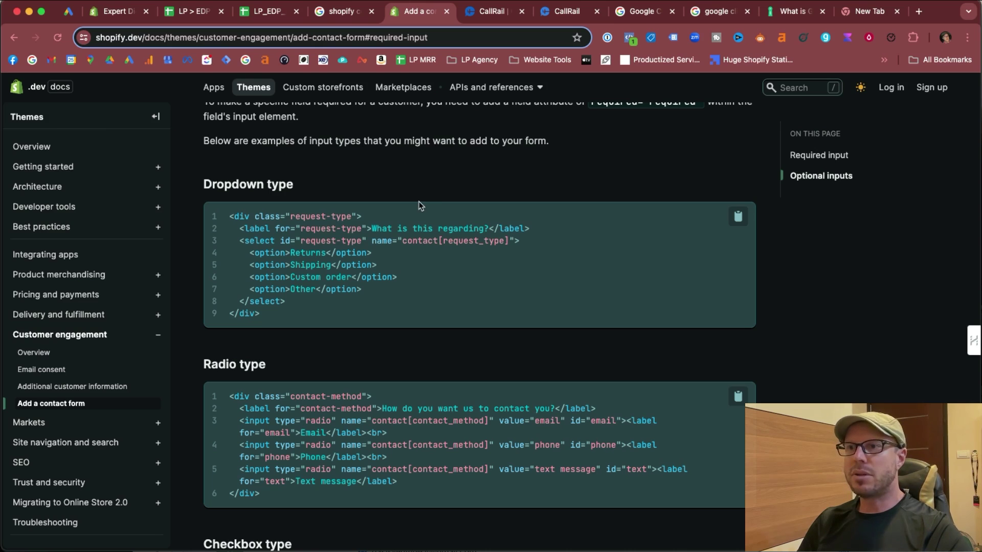
scroll(418, 205, "down", 6)
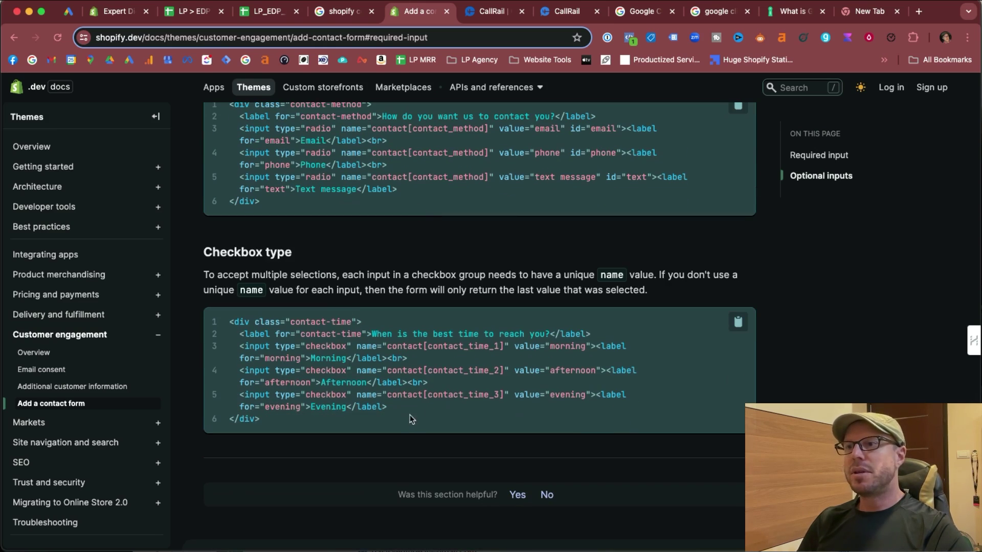
scroll(373, 385, "up", 9)
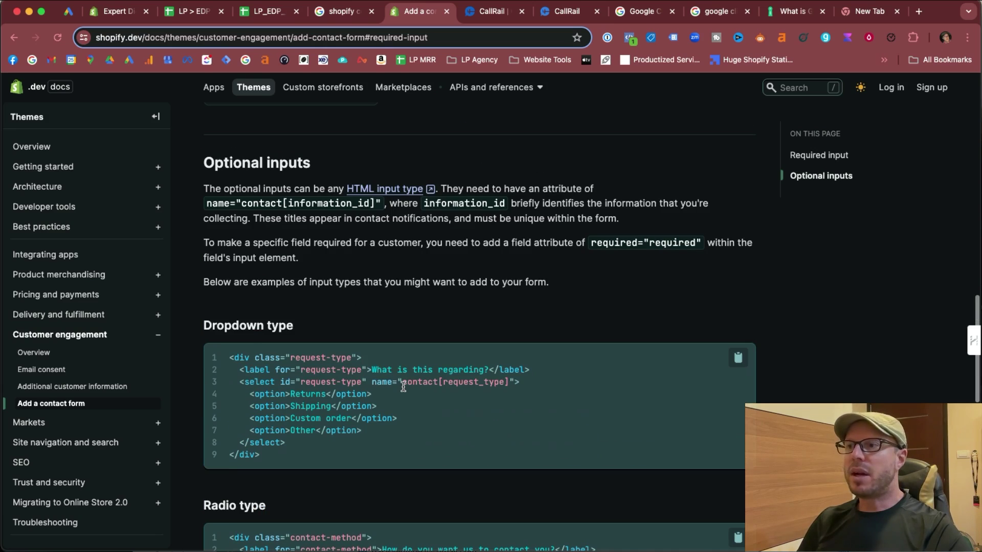
scroll(492, 383, "up", 10)
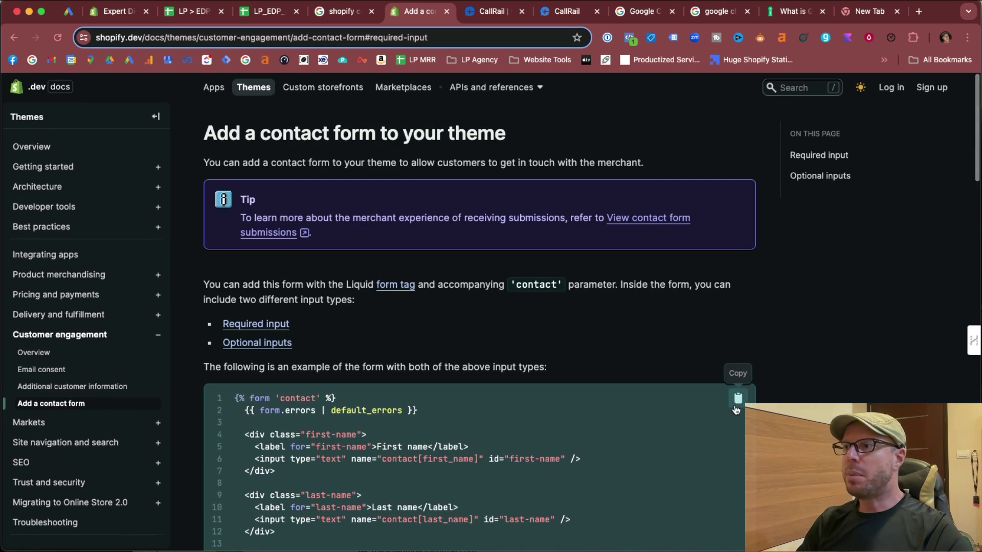
Step: Copy the article's example contact form code, and enlarge the Custom Liquid section's code in the Shopify theme editor
left_click(738, 398)
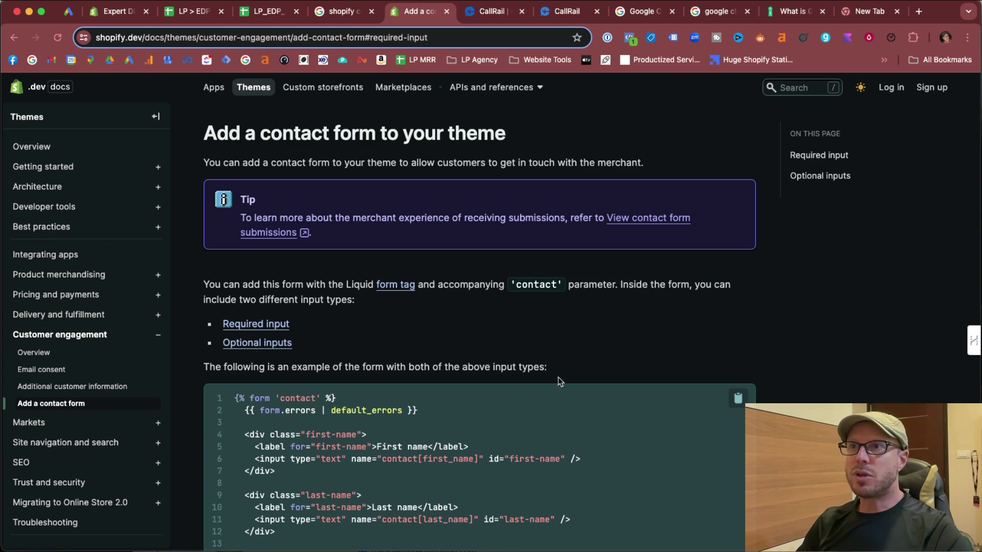
left_click(117, 13)
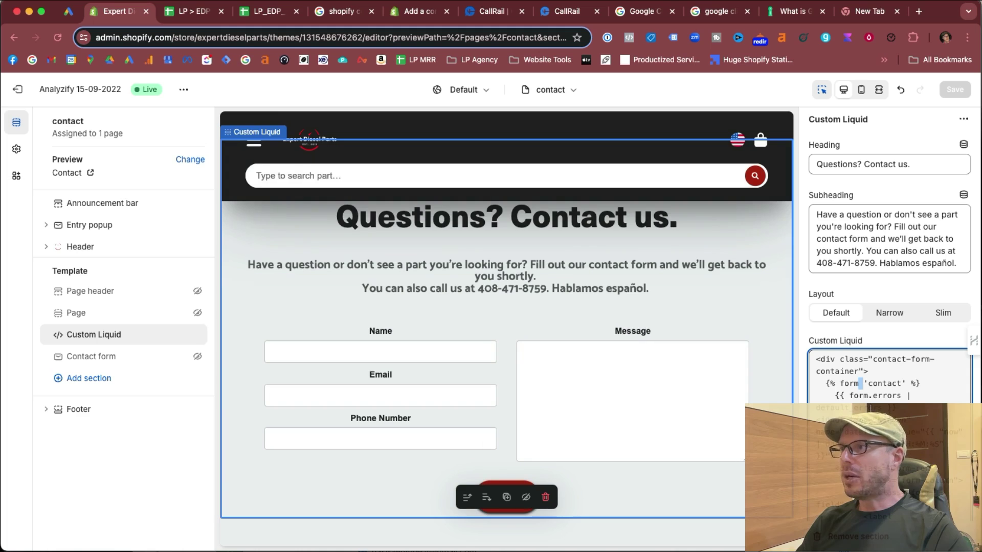
scroll(830, 349, "down", 1)
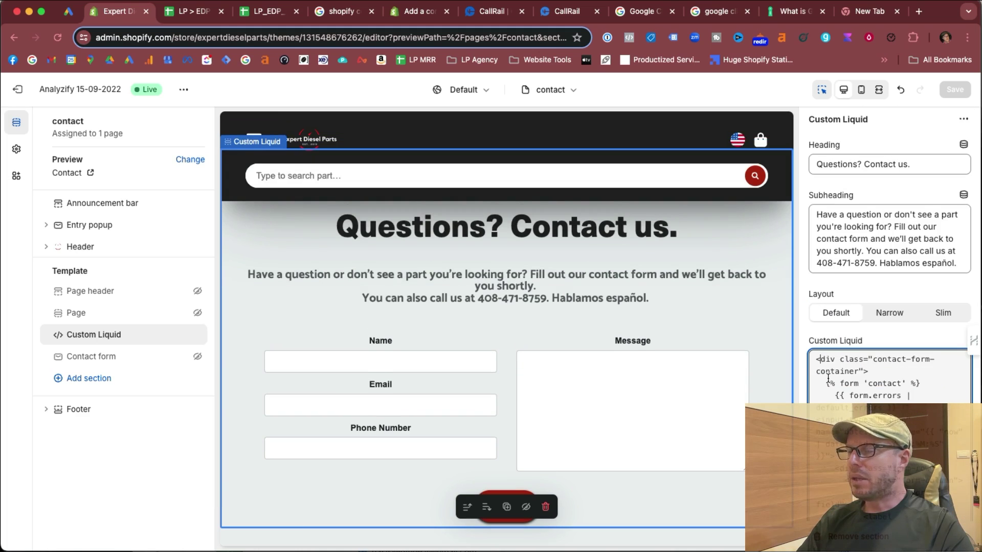
key("super+plus")
key("super+plus")
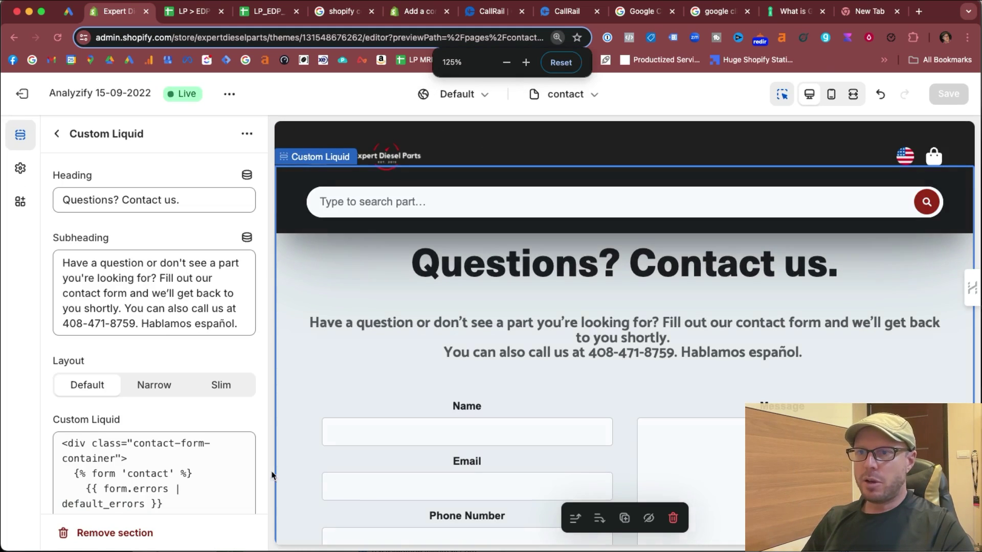
scroll(205, 453, "down", 3)
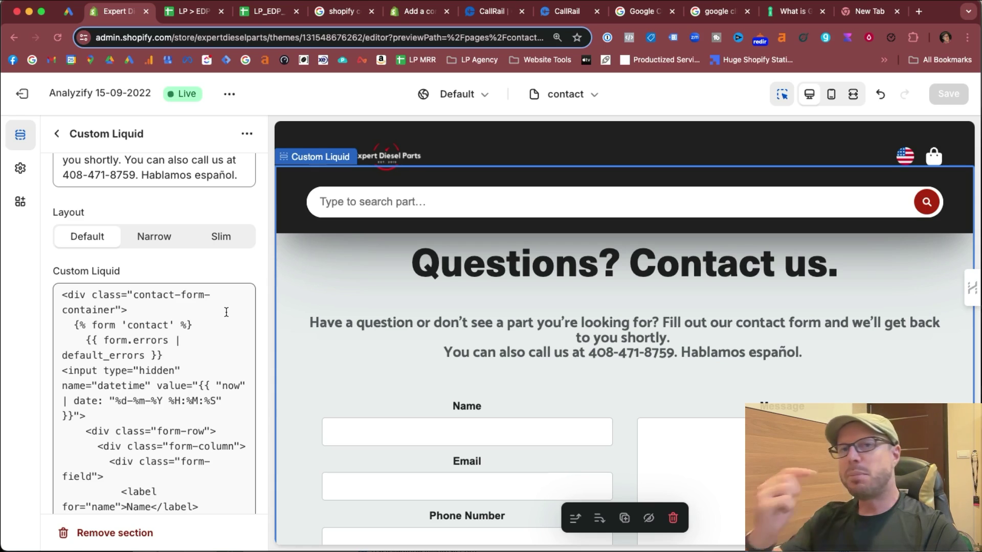
Step: Examine the hidden datetime input near the start of the Custom Liquid contact form code
left_click(90, 417)
left_click_drag(72, 384, 202, 409)
left_click(202, 409)
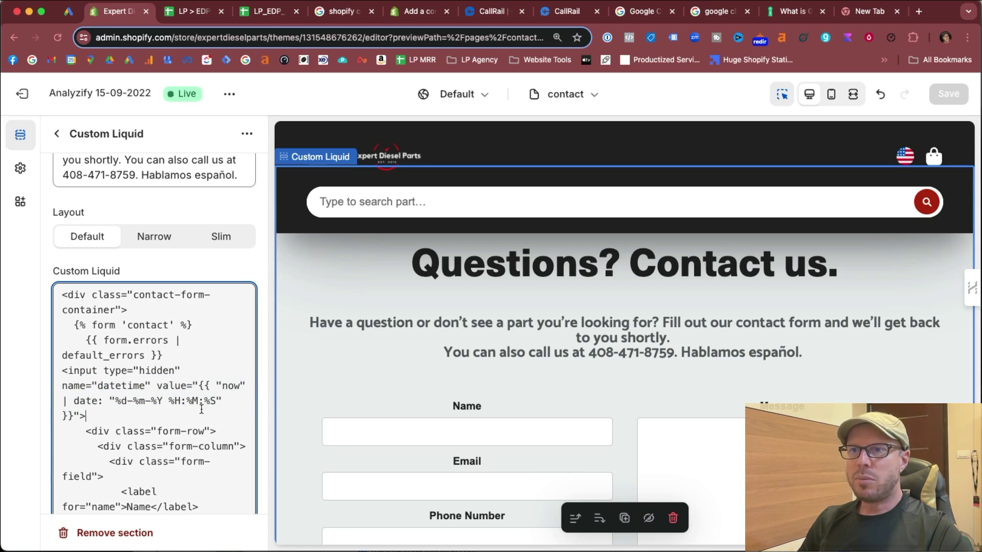
double_click(128, 349)
left_click(127, 349)
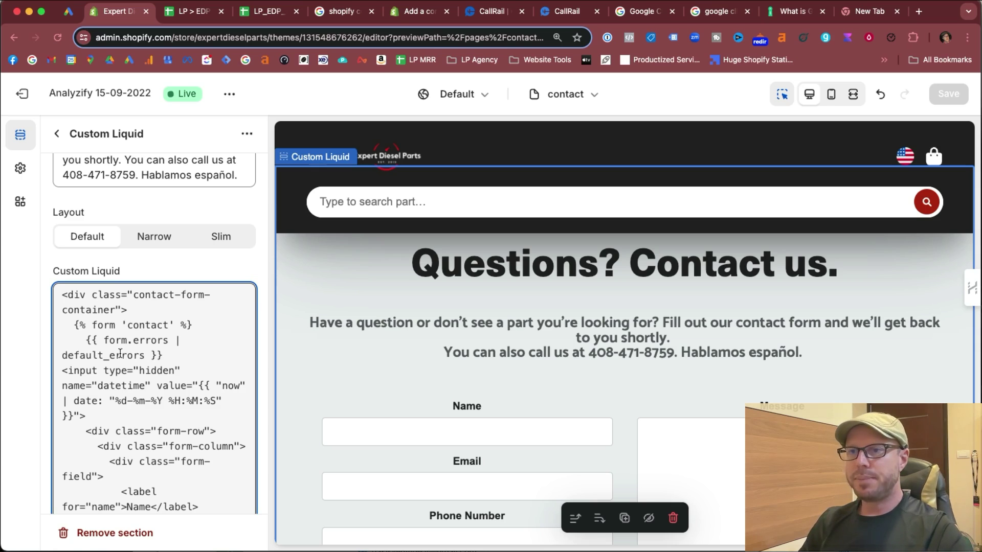
Step: Examine the hidden contact[gclid] input that follows the message field in the Custom Liquid code
scroll(120, 354, "down", 10)
scroll(120, 353, "down", 3)
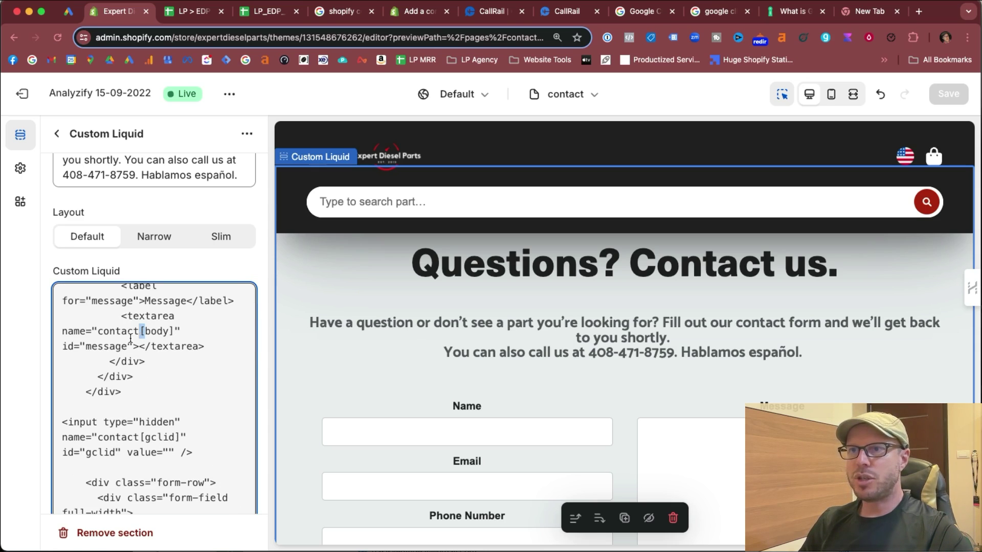
scroll(63, 341, "down", 5)
left_click_drag(63, 341, 199, 373)
left_click(199, 373)
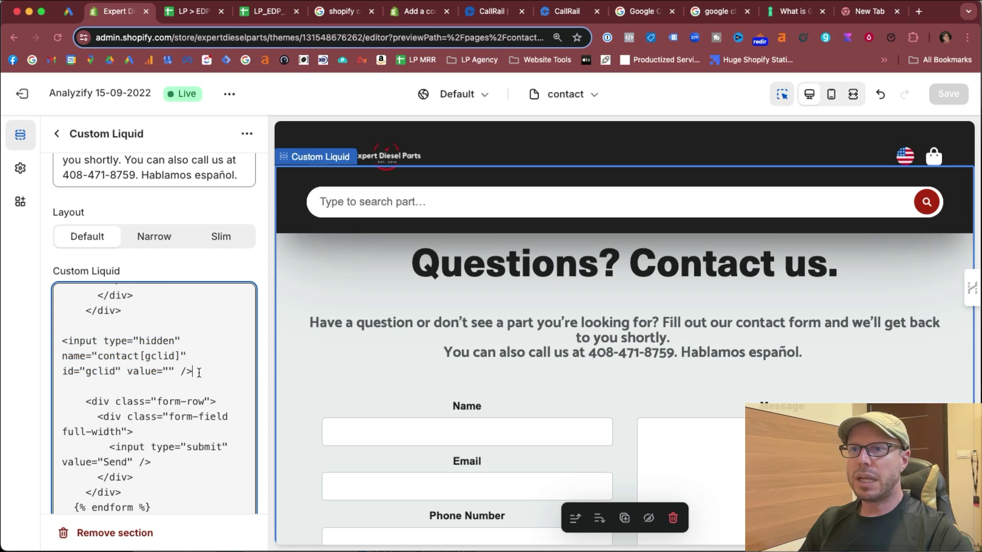
triple_click(161, 367)
left_click(160, 367)
Step: Examine the form's submit input and review the CSS style rules below it in the Custom Liquid code
scroll(125, 368, "down", 5)
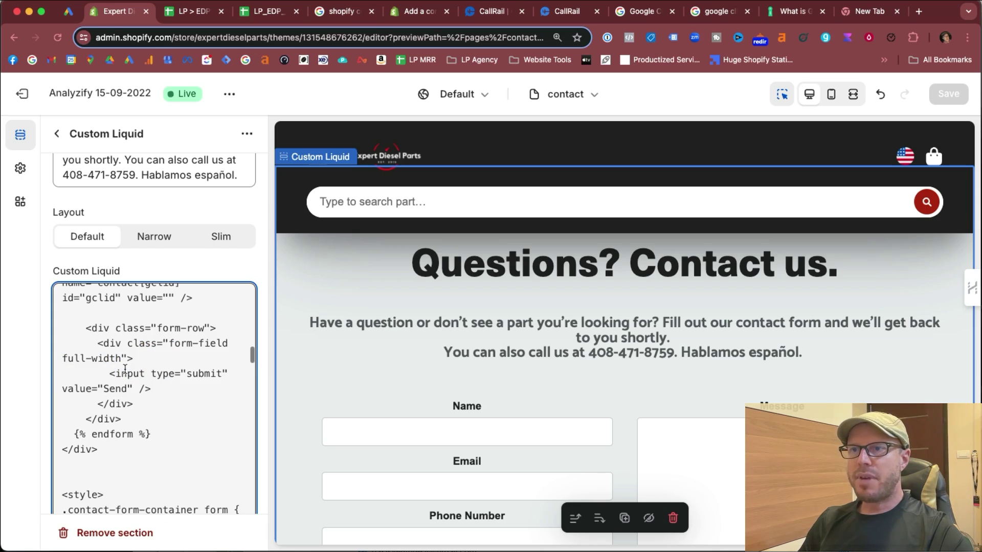
left_click_drag(124, 368, 200, 383)
left_click(152, 385)
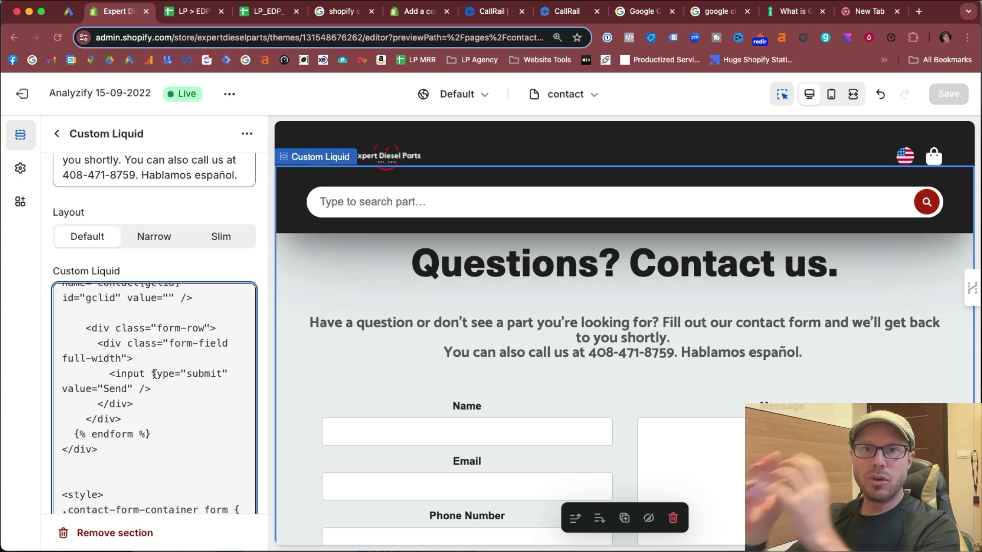
scroll(136, 350, "down", 5)
scroll(136, 350, "down", 5)
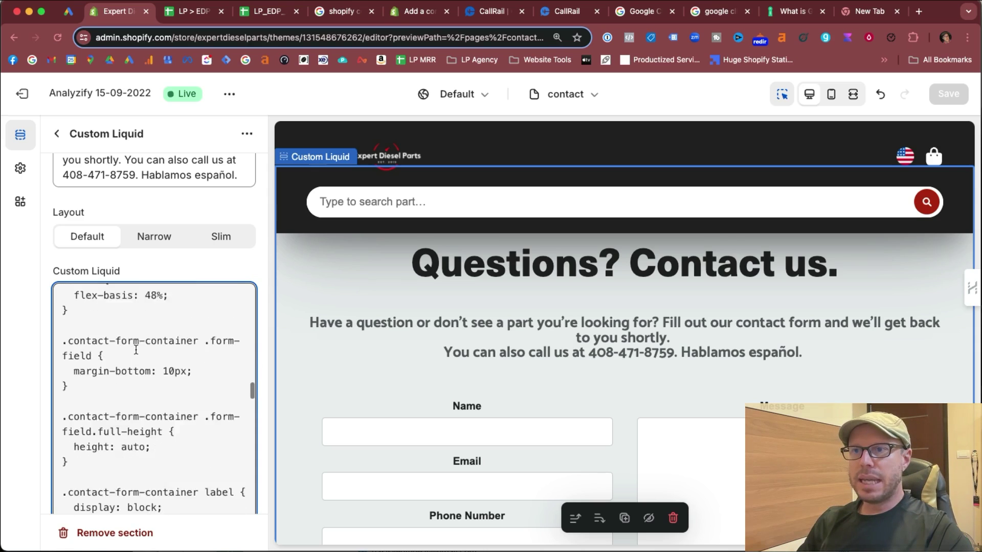
scroll(136, 350, "down", 5)
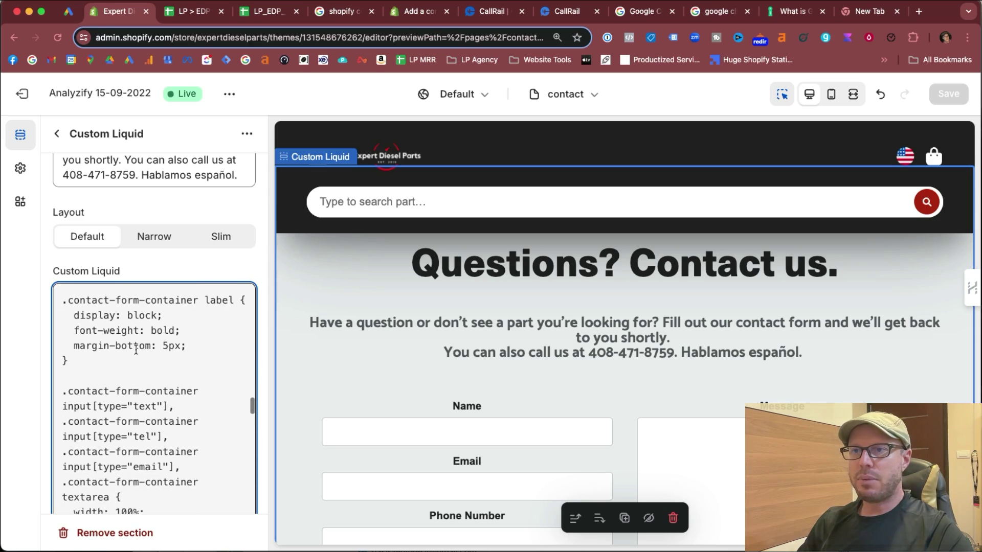
scroll(72, 330, "down", 5)
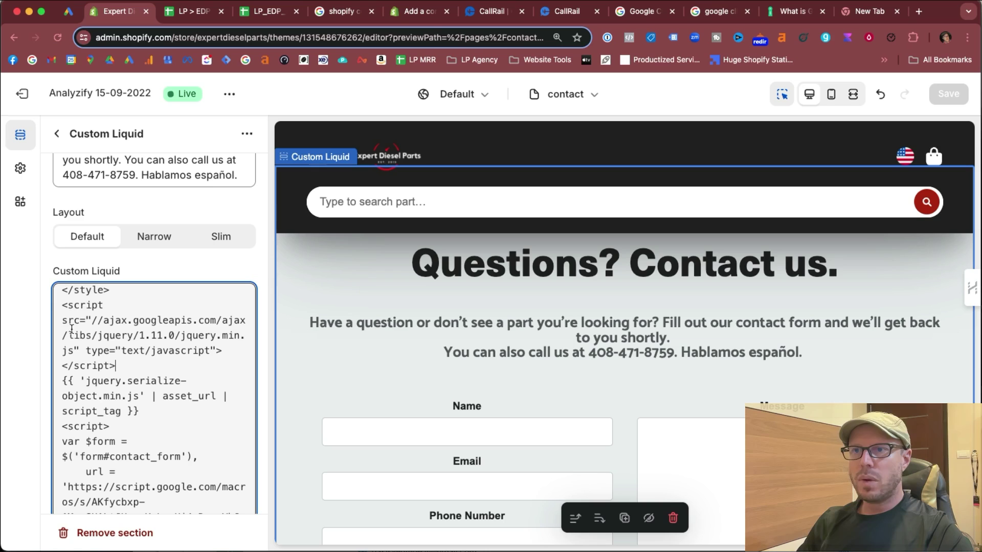
Step: Examine the jQuery scripts and the contact form submit handler at the end of the Custom Liquid code
left_click_drag(60, 307, 144, 469)
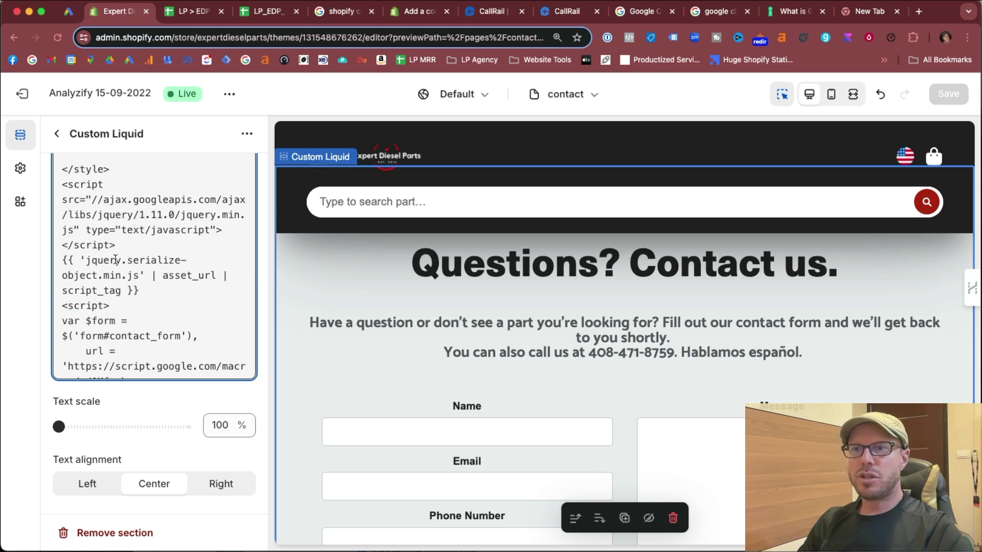
scroll(130, 334, "down", 10)
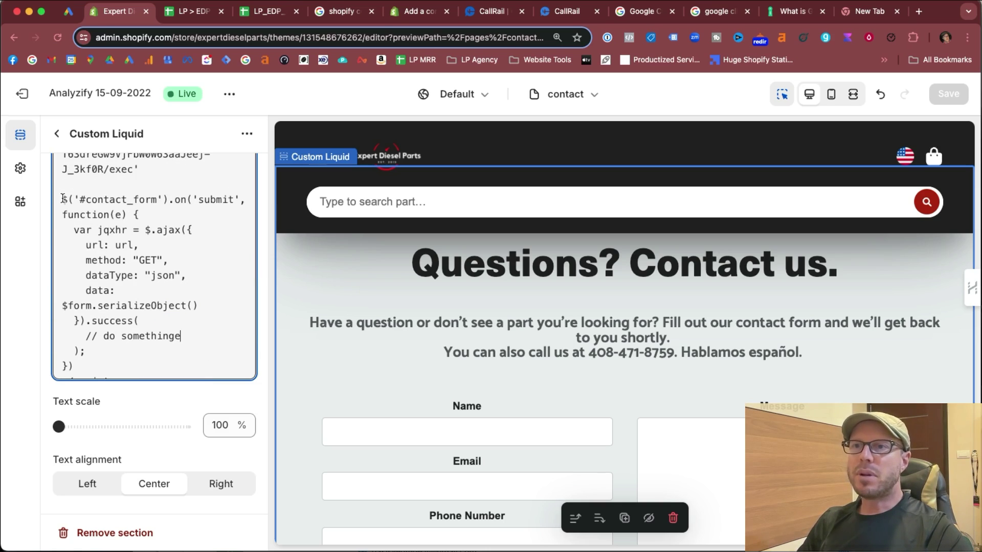
left_click_drag(64, 198, 214, 372)
left_click(200, 313)
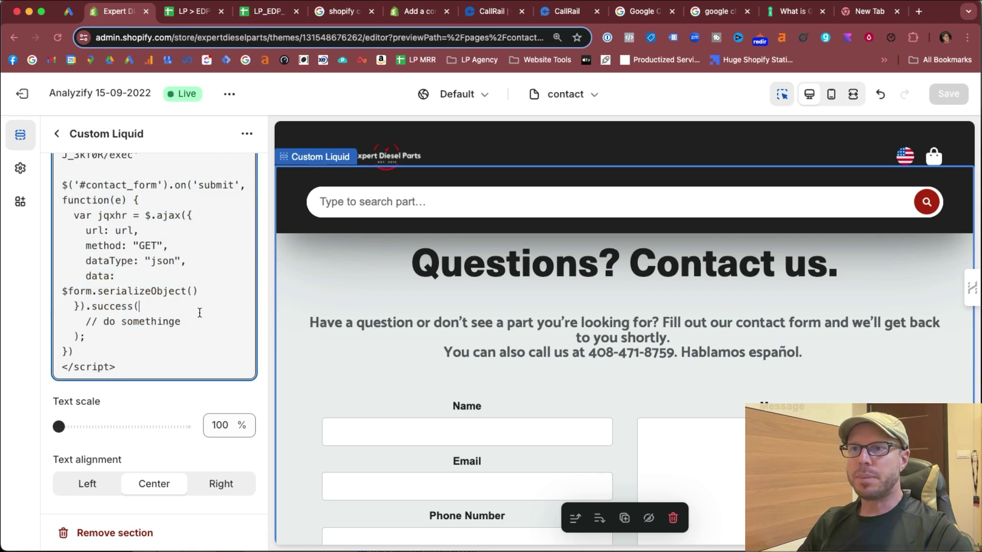
Step: Switch to the automated form submissions database spreadsheet and examine its datetime, contact, GCLID, Conversion Time and Conversion Value columns
left_click(191, 11)
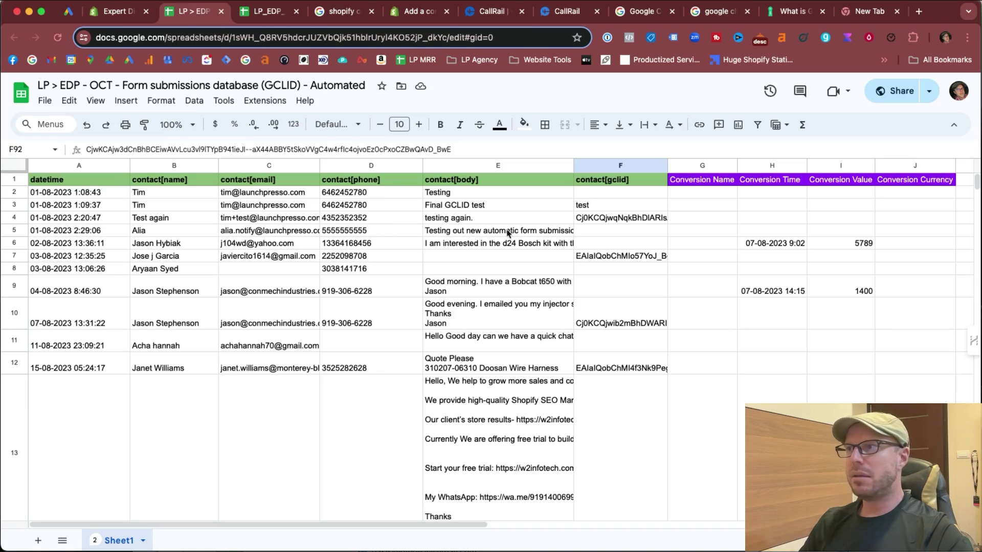
left_click(99, 273)
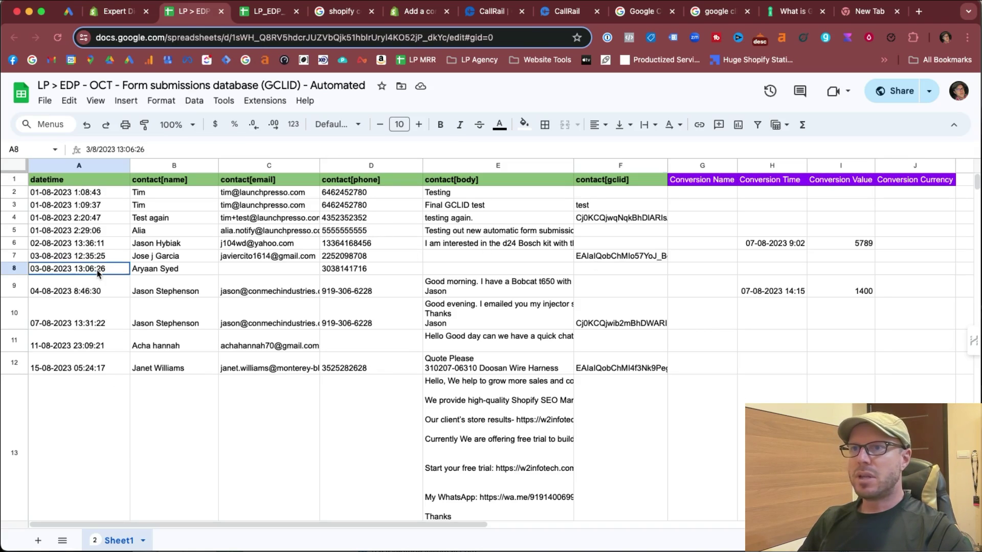
left_click(160, 257)
left_click(258, 259)
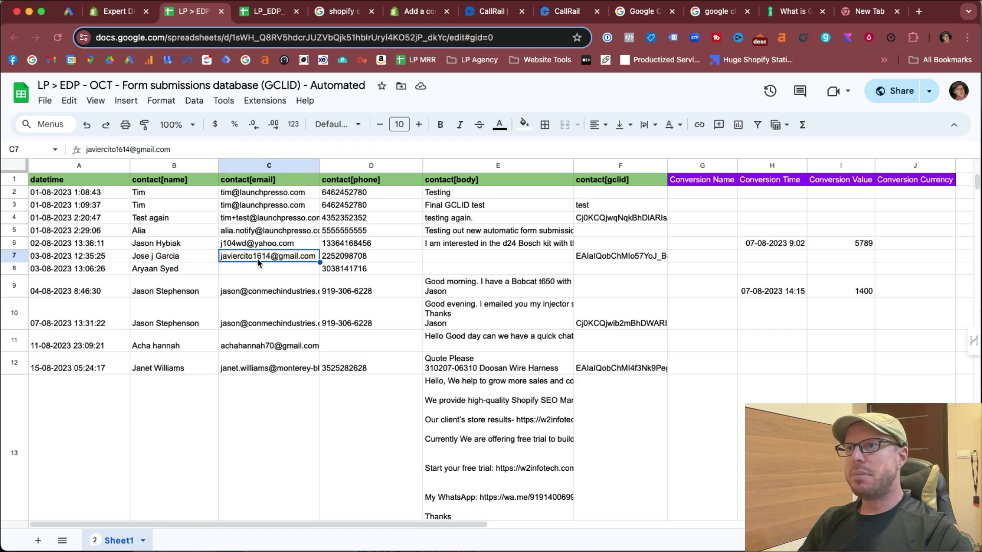
left_click(353, 247)
left_click(473, 246)
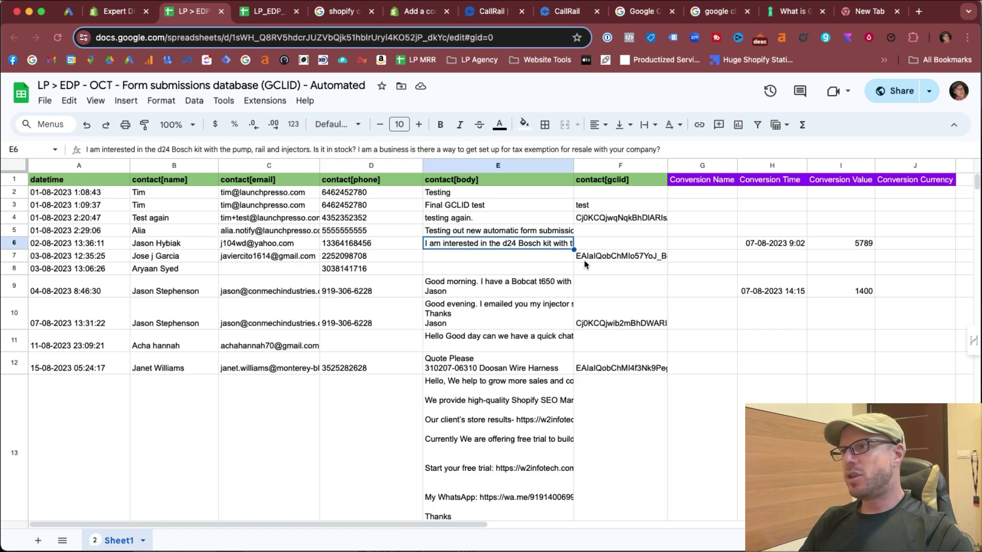
left_click(604, 257)
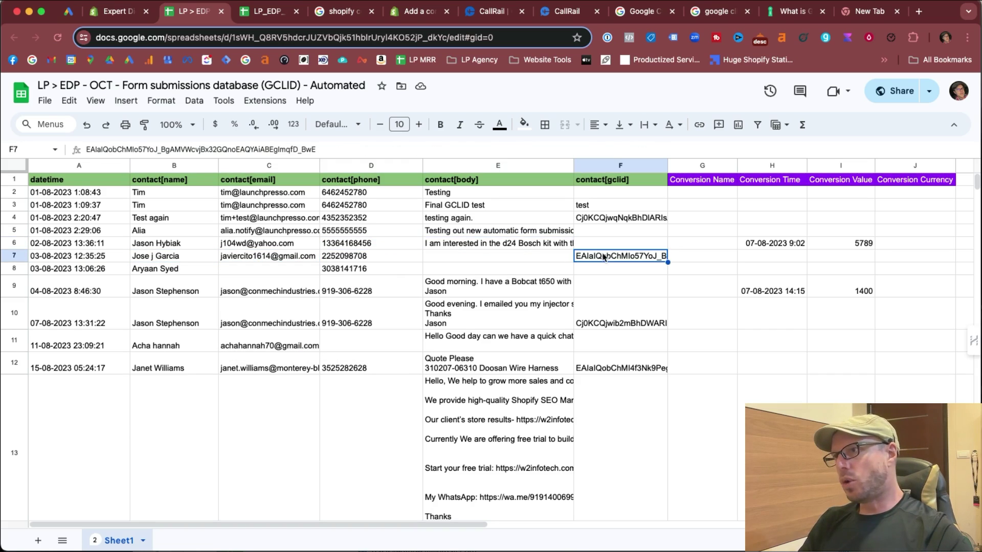
left_click(760, 246)
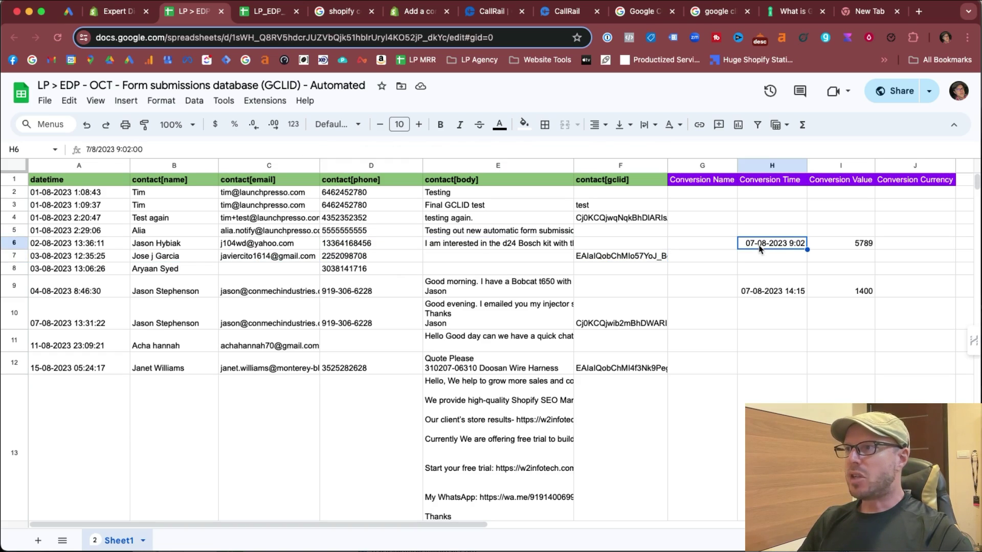
left_click(835, 248)
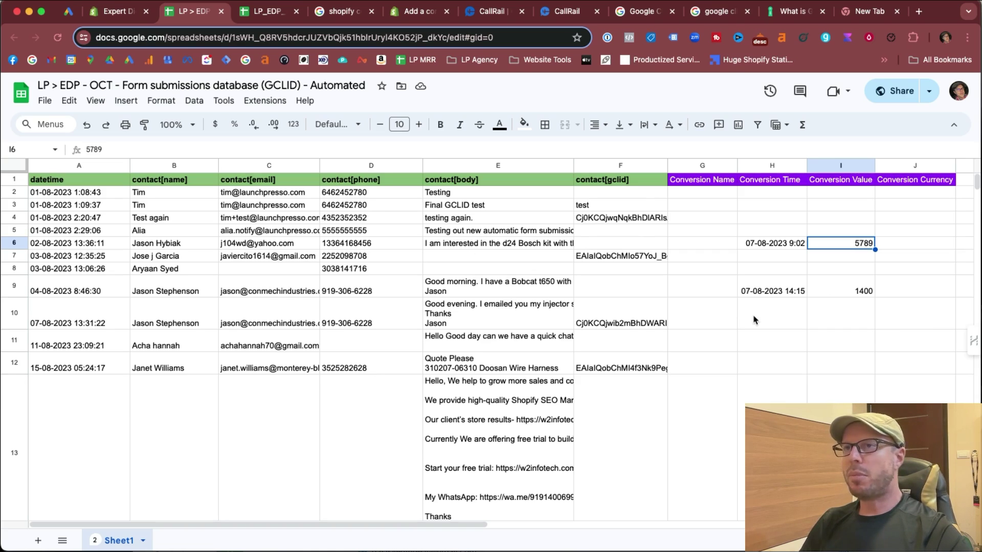
Step: Switch to the "LP_EDP_Conversion Import by GCLID (official)" spreadsheet and examine the first Google Click ID and Conversion Name entries
left_click(266, 11)
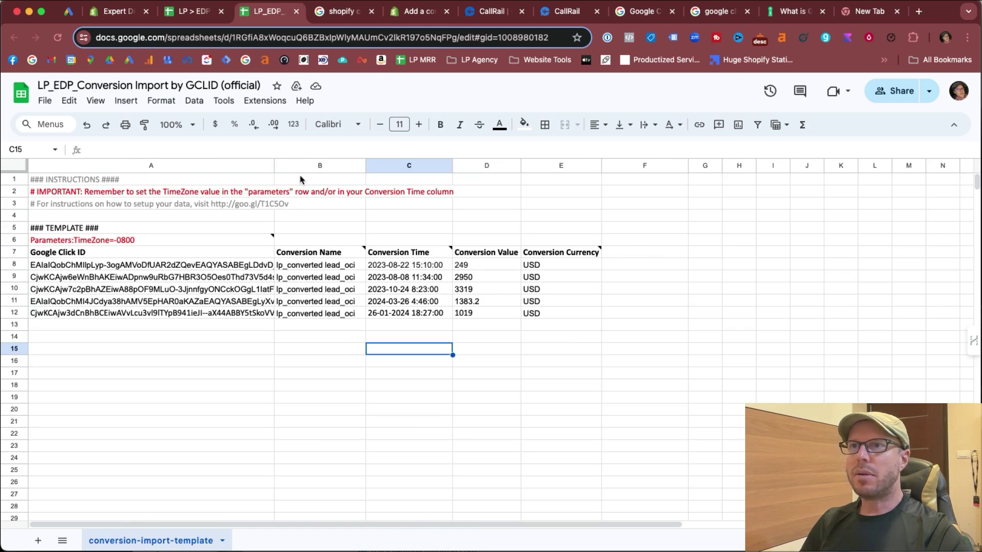
double_click(193, 84)
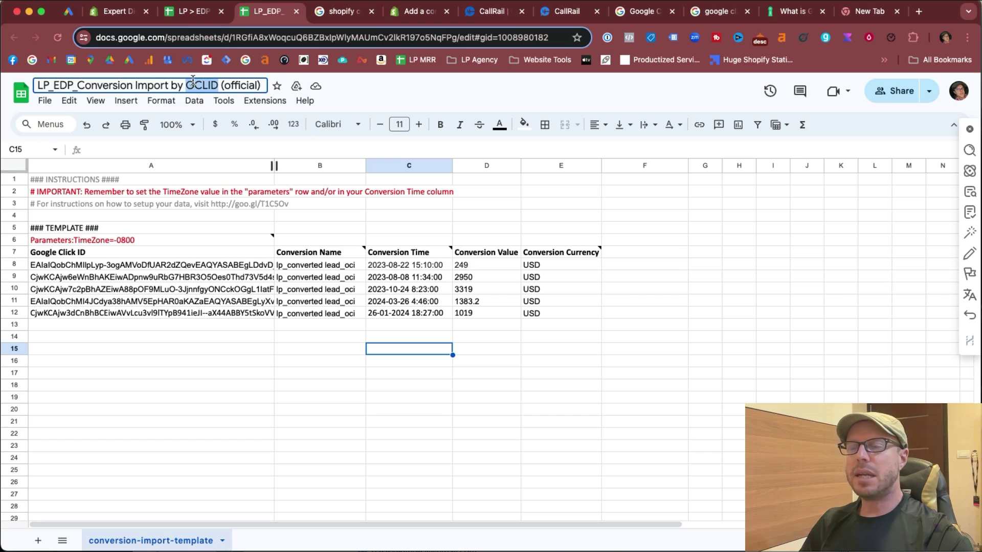
left_click(559, 220)
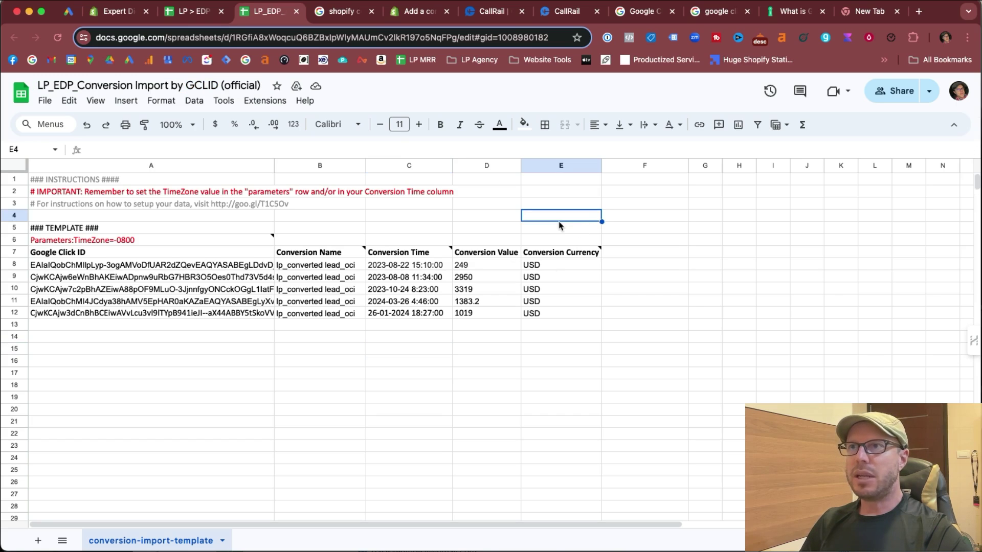
left_click(200, 269)
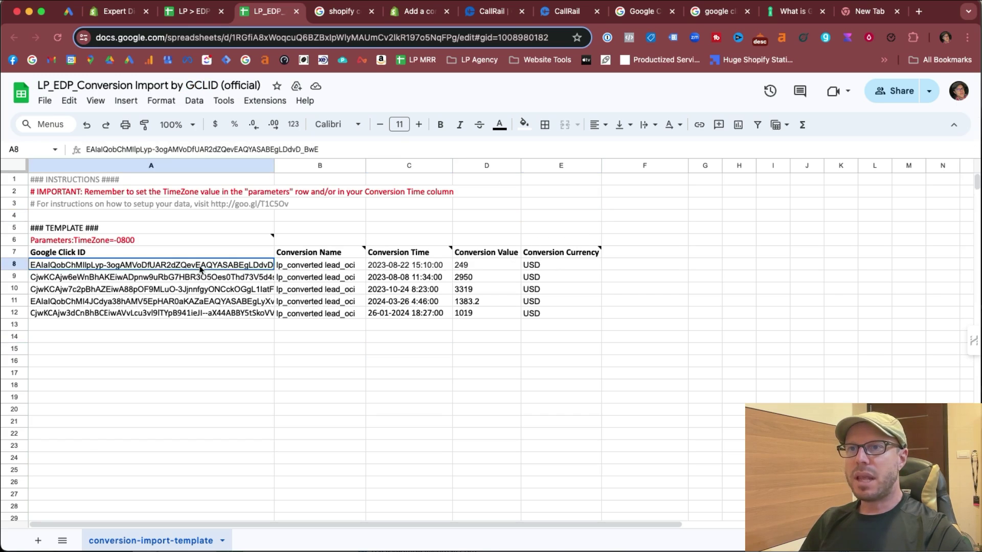
left_click(311, 270)
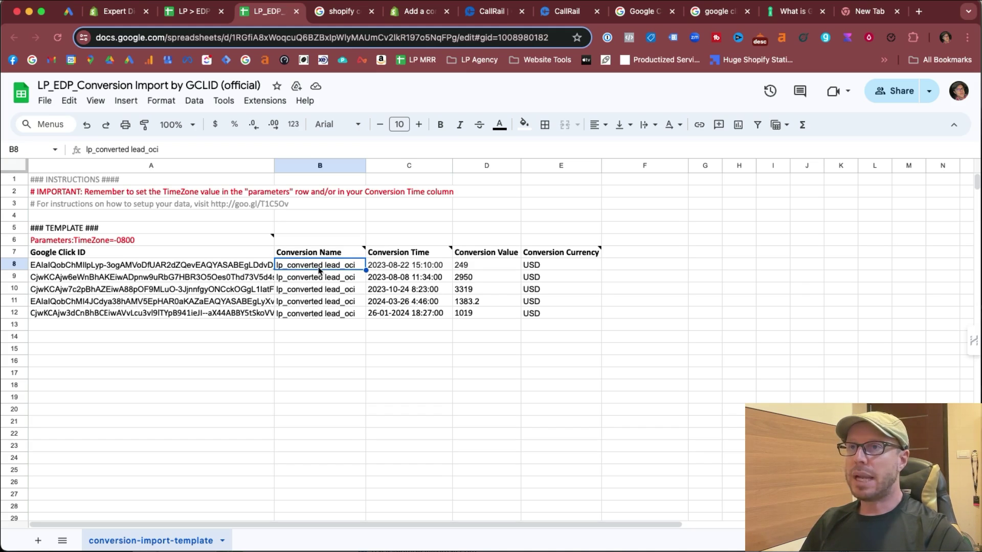
Step: Check the conversion name in Google Ads, and examine the Conversion Time, Value and Currency entries in the import spreadsheet
key("super+1")
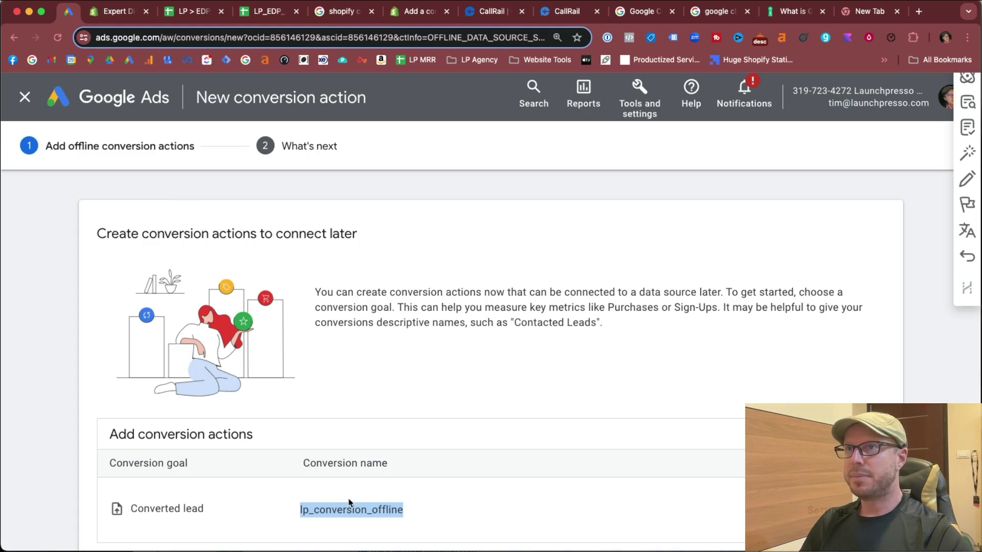
key("super+3")
left_click(408, 266)
left_click(483, 265)
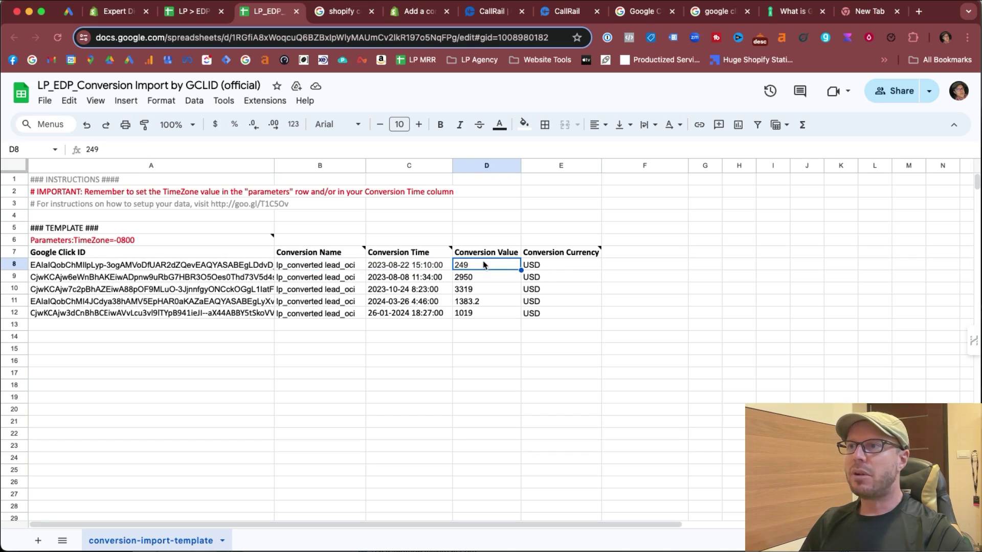
left_click(559, 268)
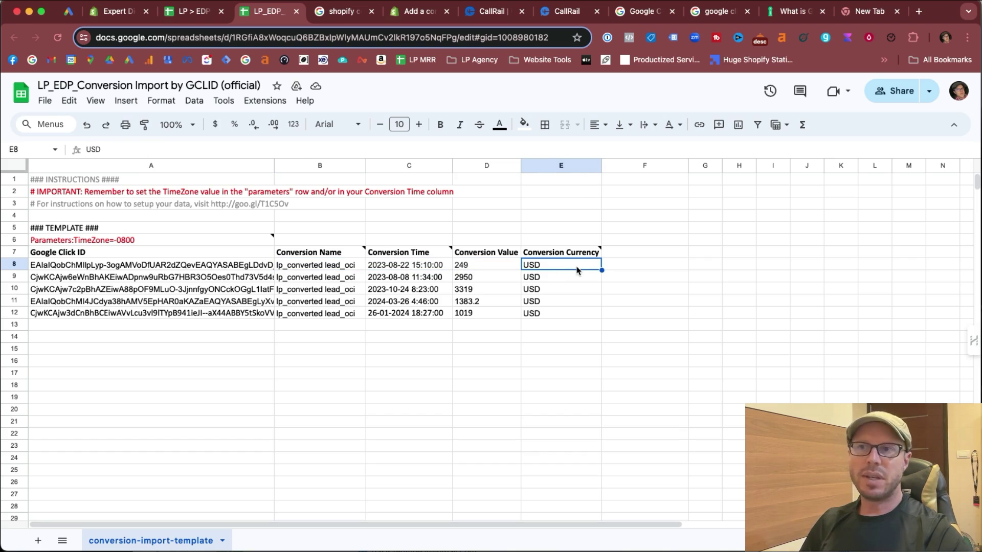
left_click(528, 378)
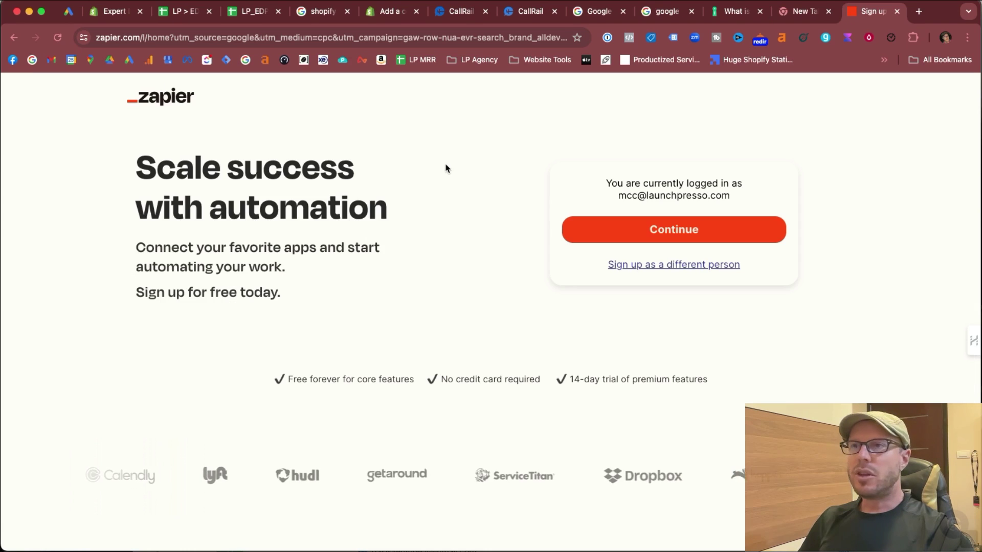
Step: Switch from the Zapier page to the form submissions database and return to the conversion import spreadsheet to compare them
left_click(179, 12)
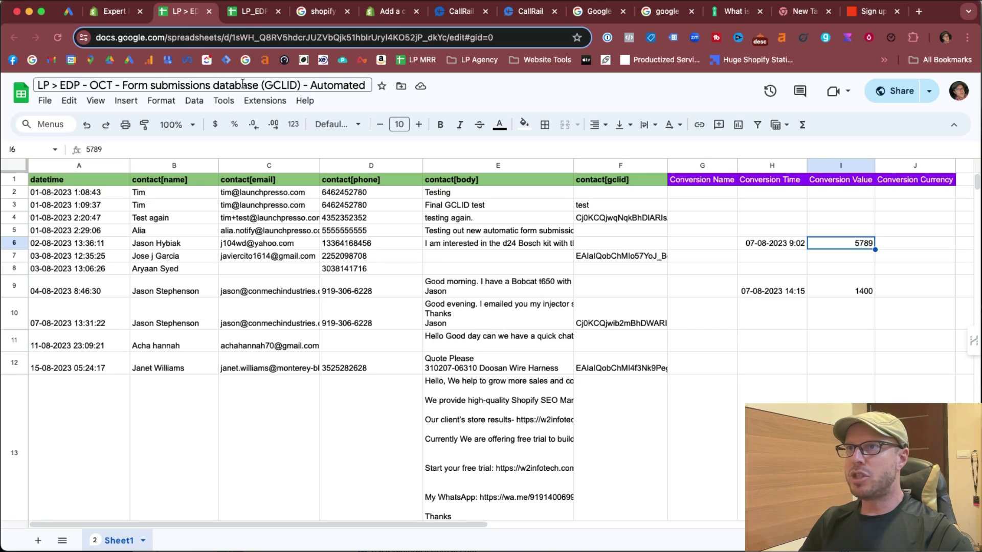
left_click(251, 11)
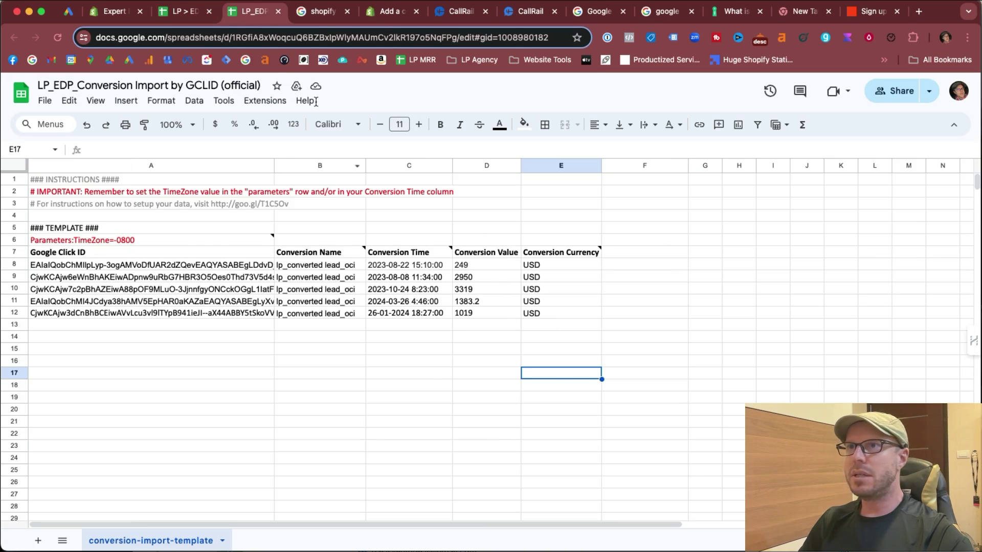
Step: Switch to Zapier, continue with the logged-in account and create a new Zap from the Zaps page
left_click(870, 12)
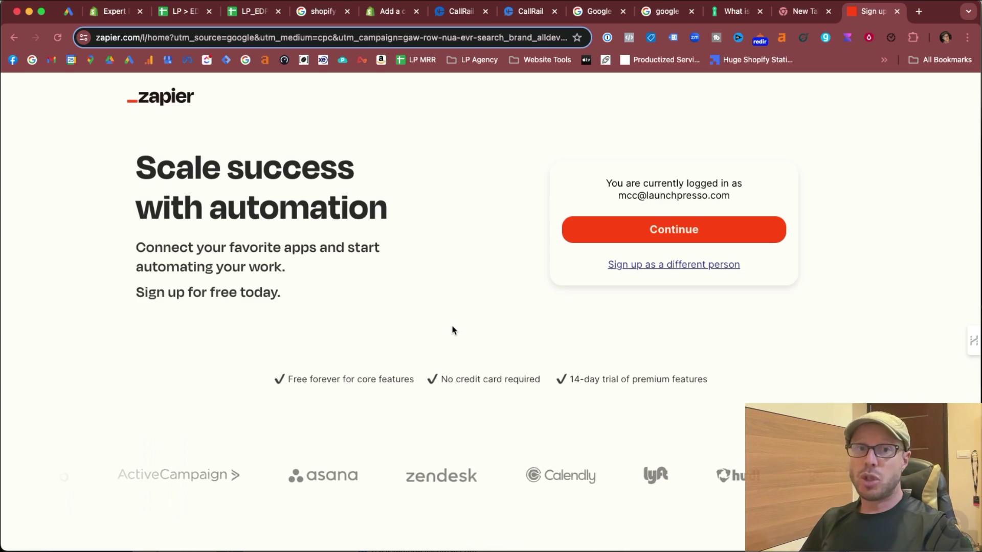
left_click(593, 233)
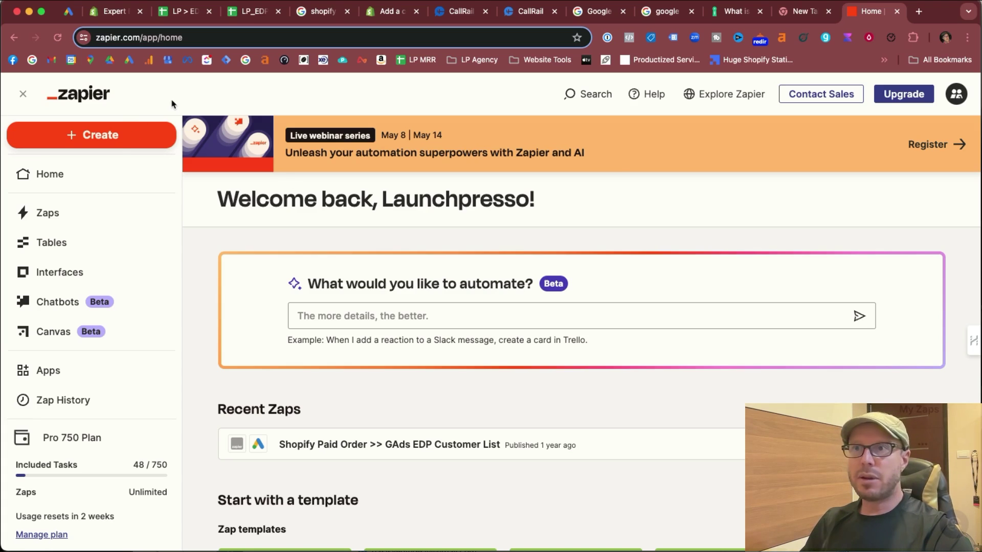
left_click(84, 213)
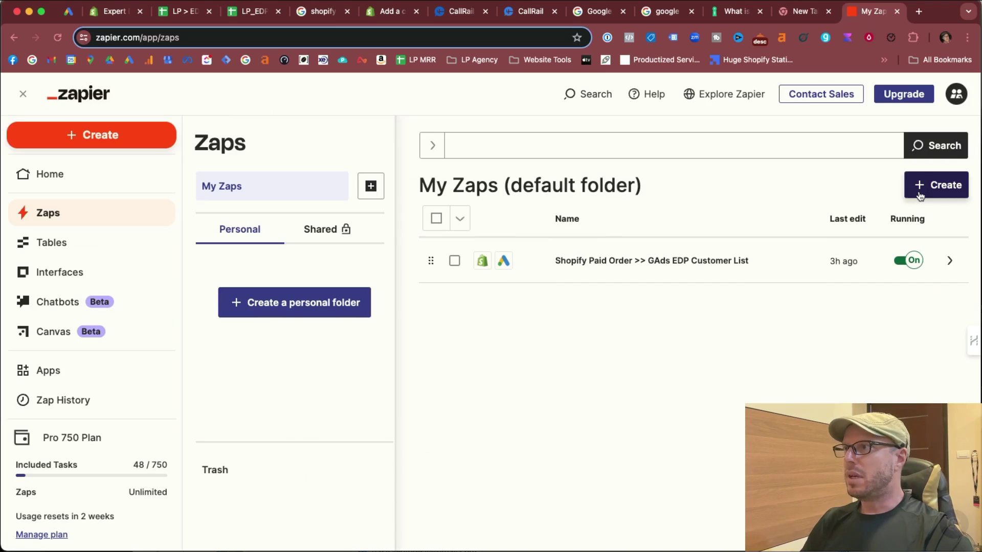
left_click(936, 184)
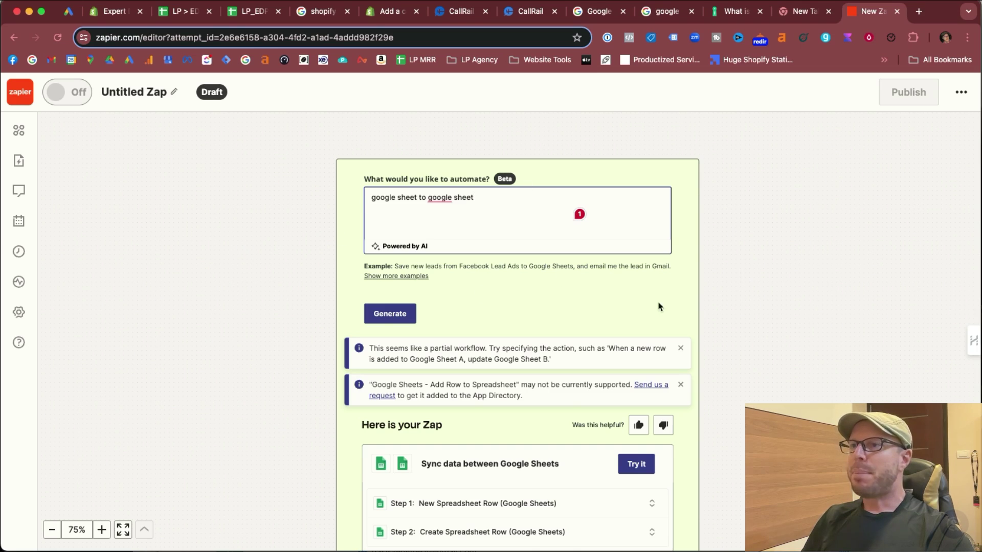
Step: Set the Zap's trigger to Google Sheets with the New or Updated Spreadsheet Row event
scroll(728, 241, "down", 1)
scroll(728, 240, "up", 1)
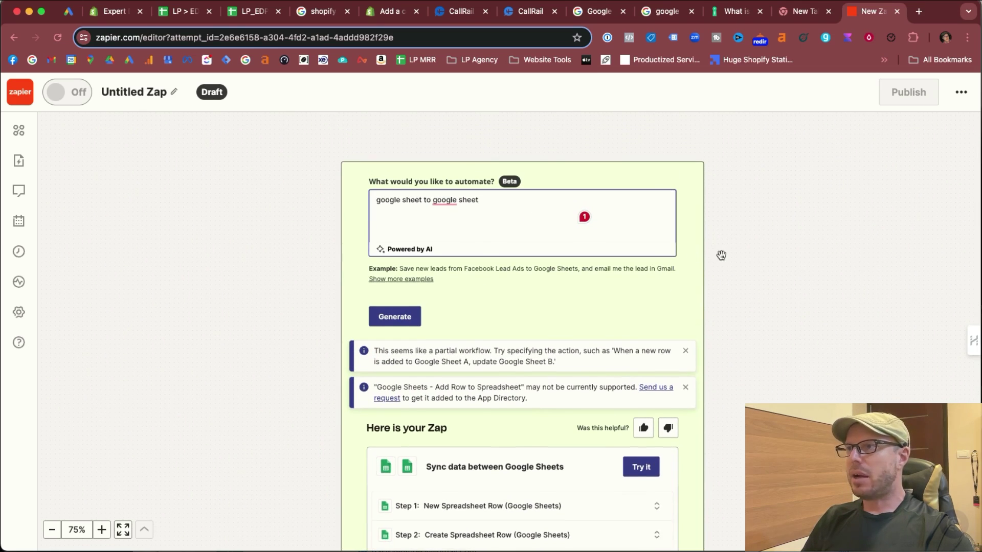
scroll(721, 254, "down", 2)
scroll(721, 254, "down", 5)
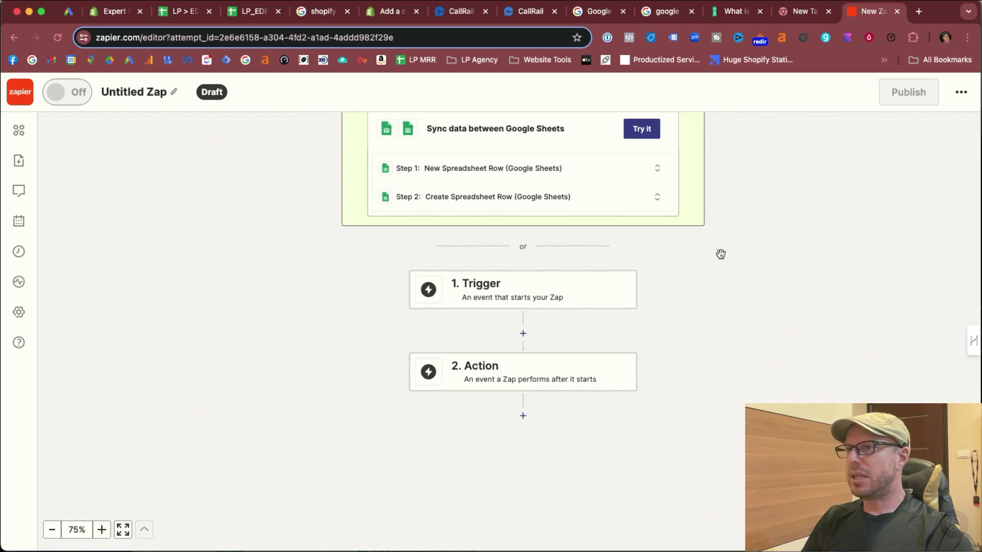
left_click(506, 295)
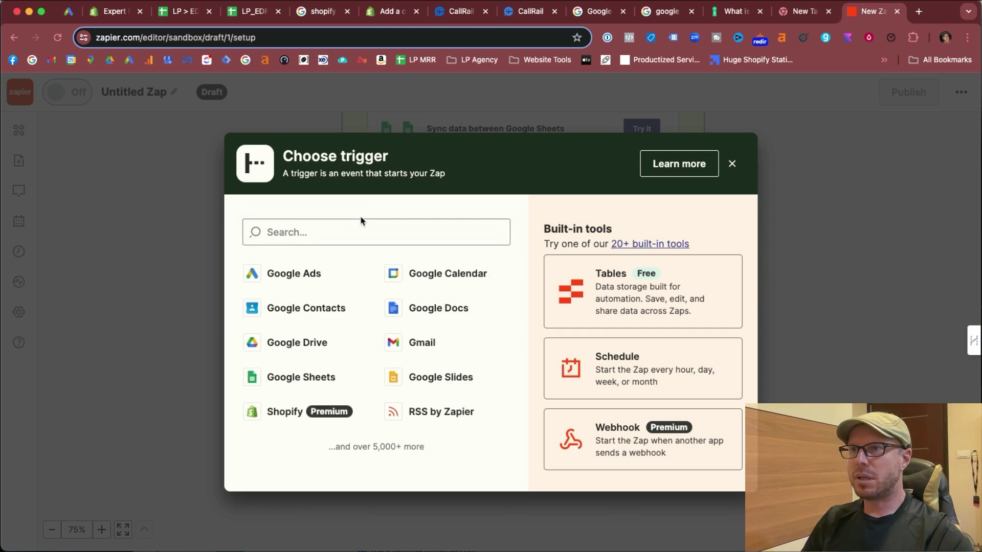
left_click(302, 377)
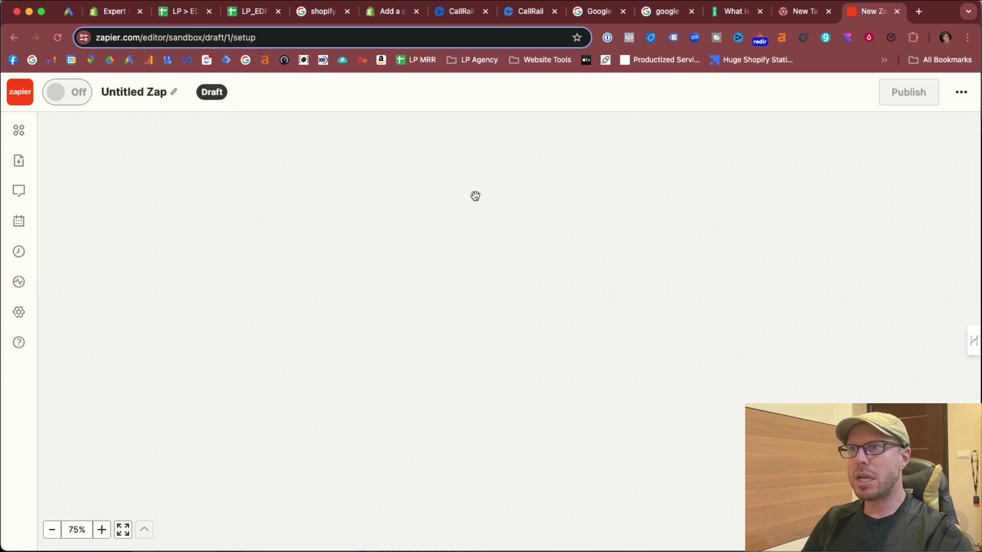
left_click(767, 276)
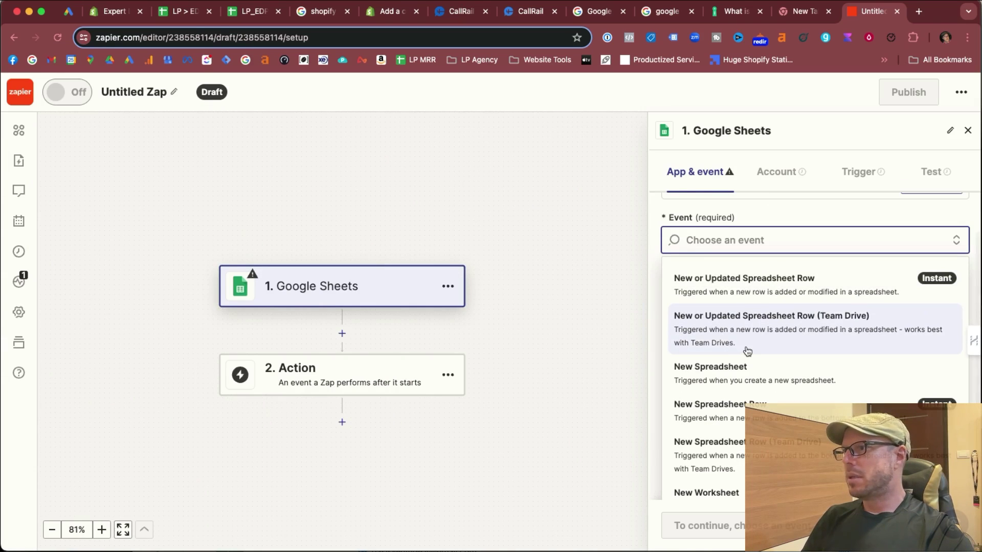
scroll(747, 347, "down", 1)
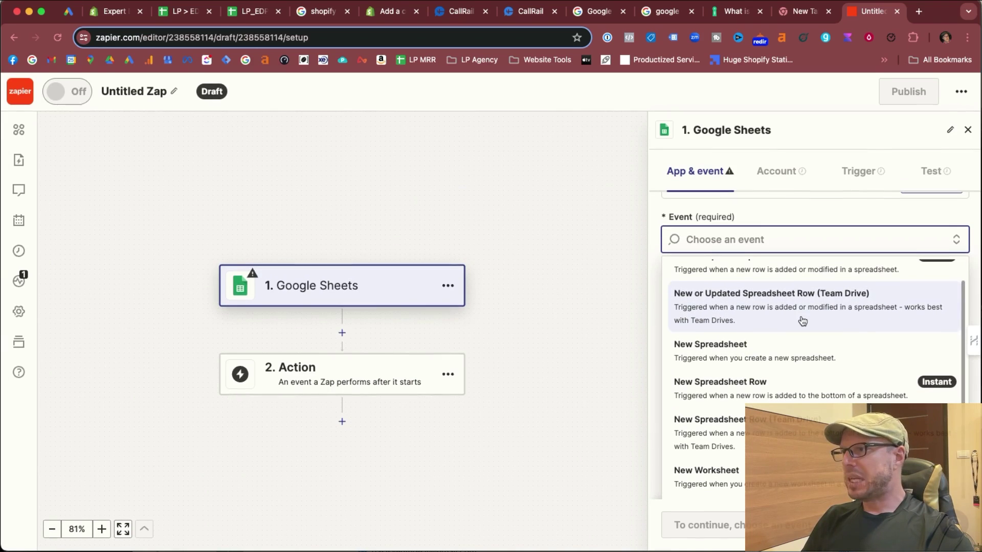
scroll(819, 460, "up", 1)
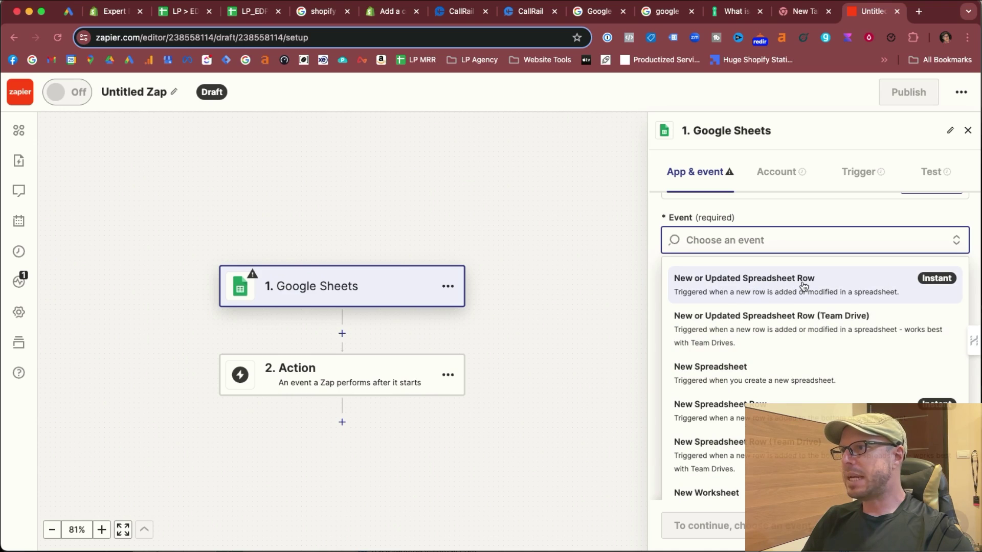
left_click(870, 288)
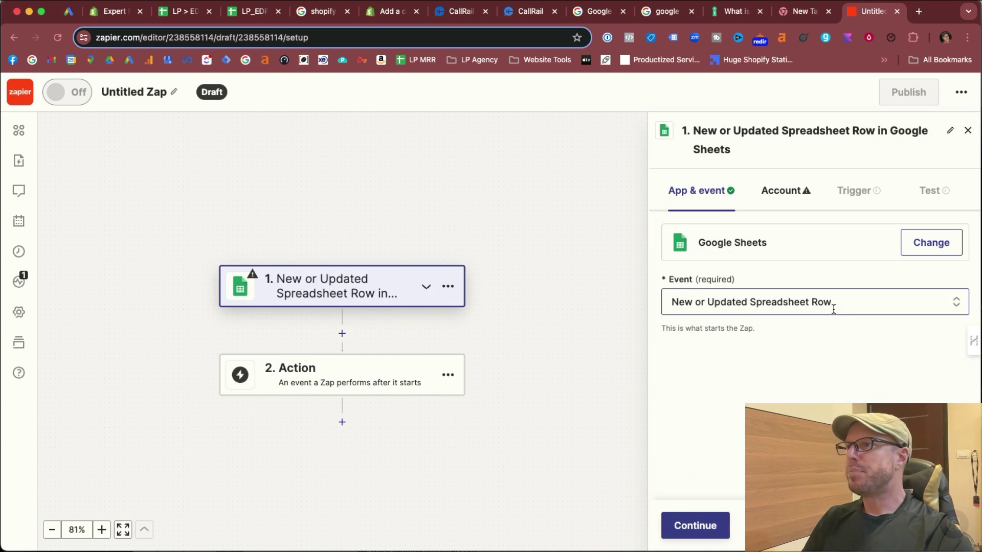
Step: Set the Zap's action to Google Sheets with the Create Spreadsheet Row event and continue to its account connection
left_click(320, 388)
left_click(321, 320)
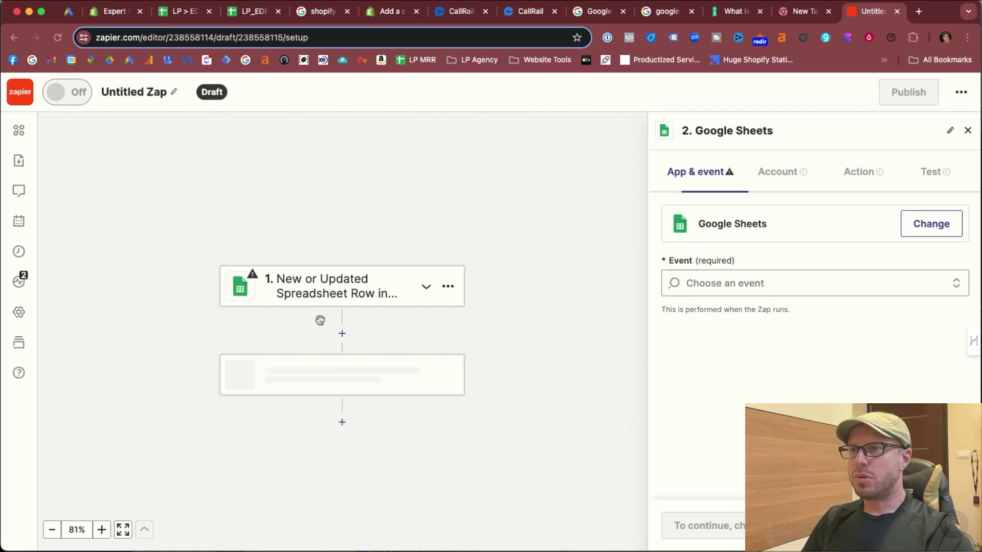
scroll(722, 381, "down", 1)
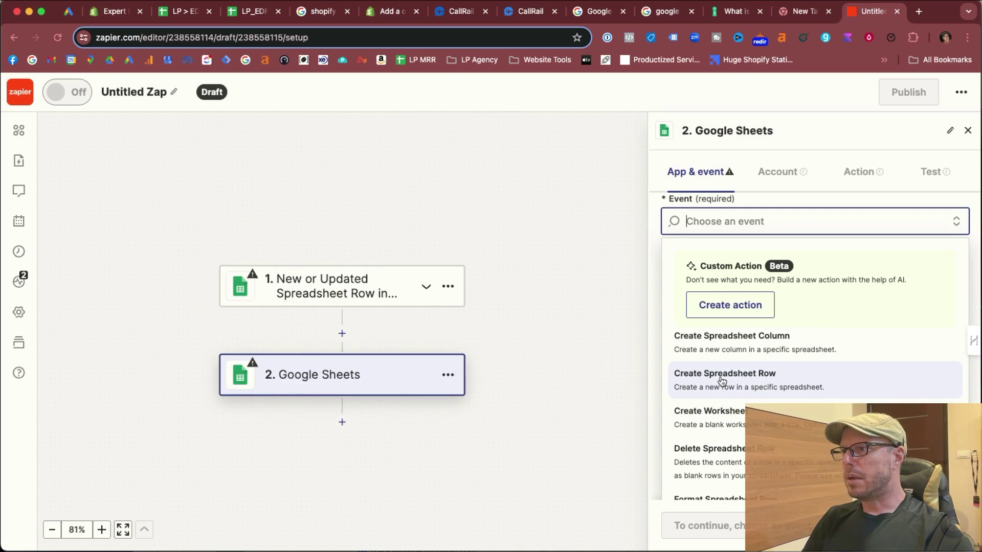
left_click(736, 386)
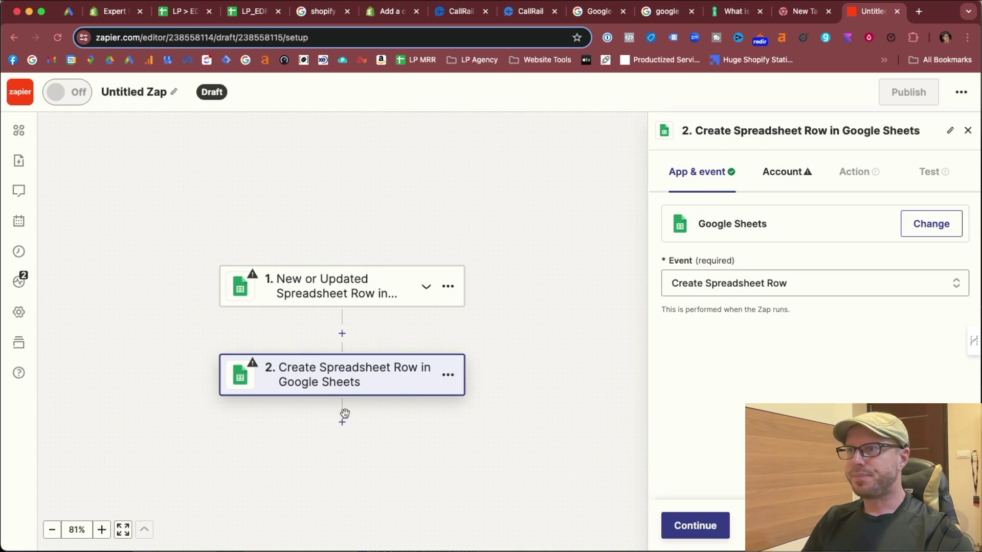
left_click(710, 542)
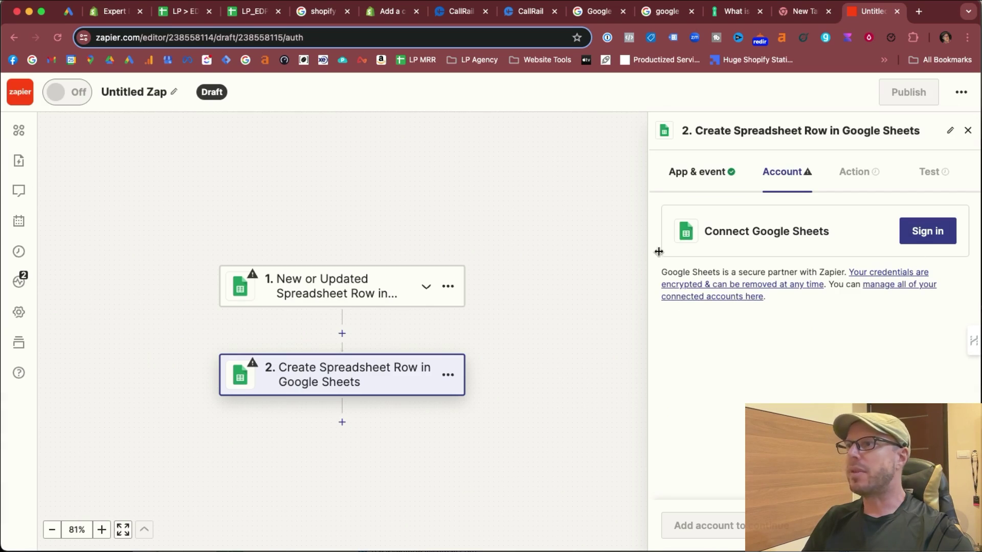
Step: Open the trigger's account connection and check the form submissions database as its source spreadsheet before returning to the Zap
left_click(294, 283)
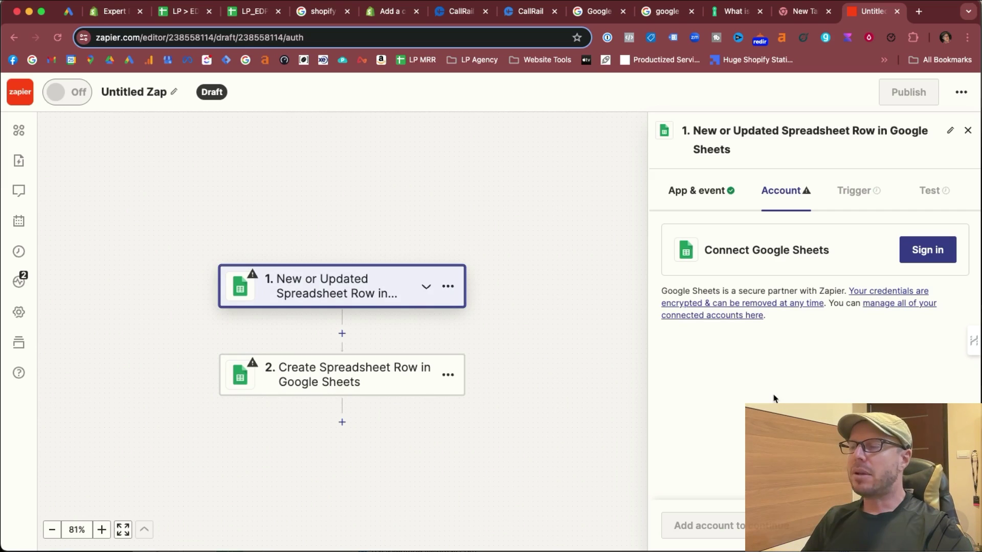
key("super+3")
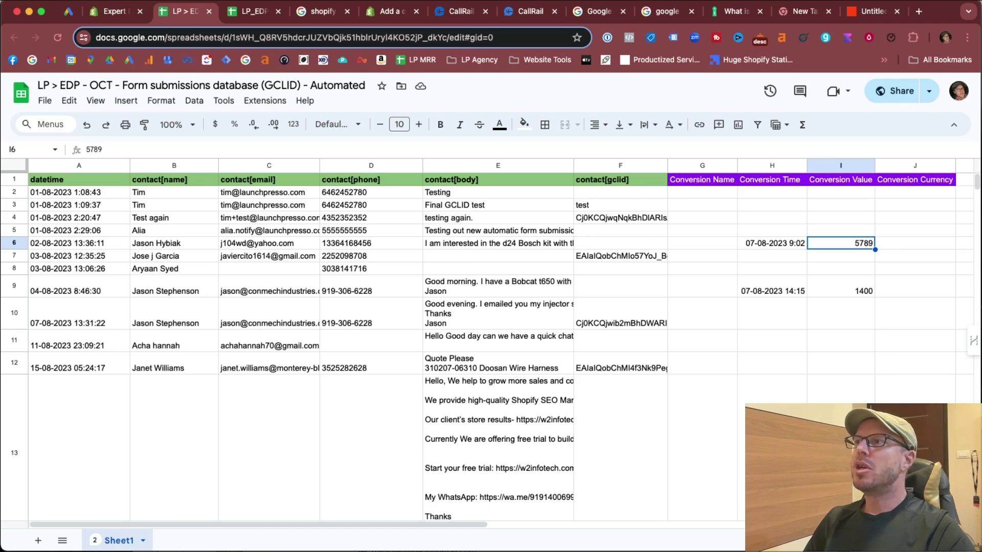
key("super+9")
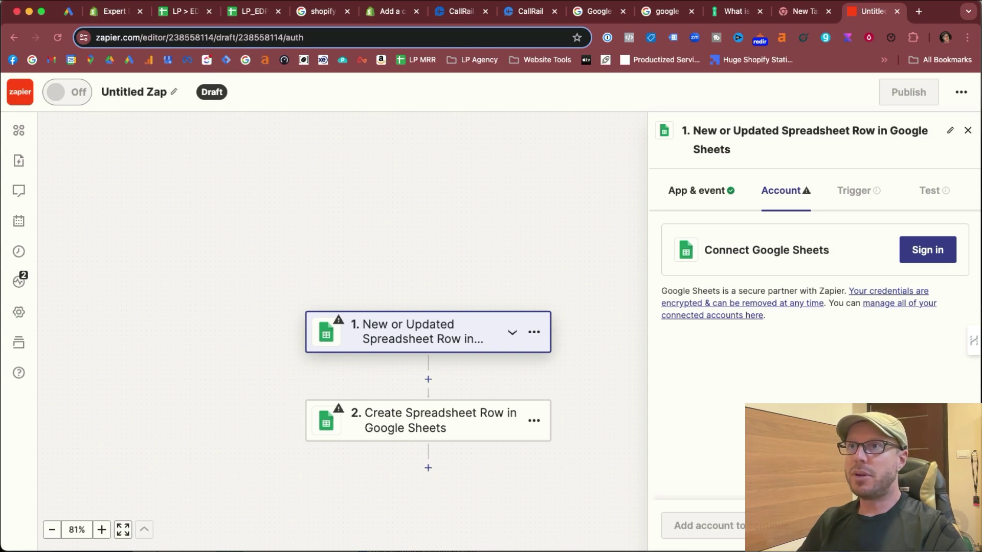
Step: Switch to the conversion import spreadsheet and examine the Conversion Time entries in C8 and C10 and the available formatting options
key("super+4")
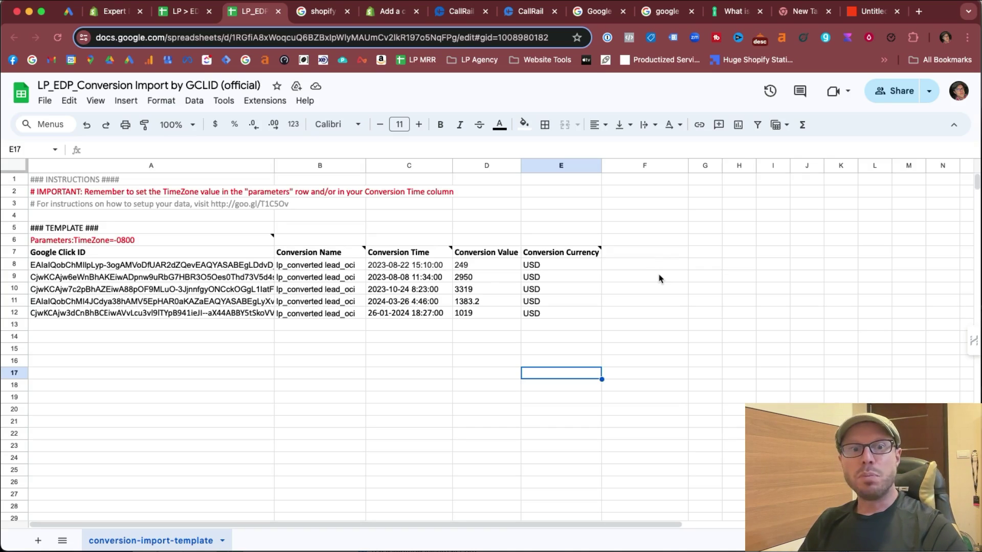
left_click(404, 266)
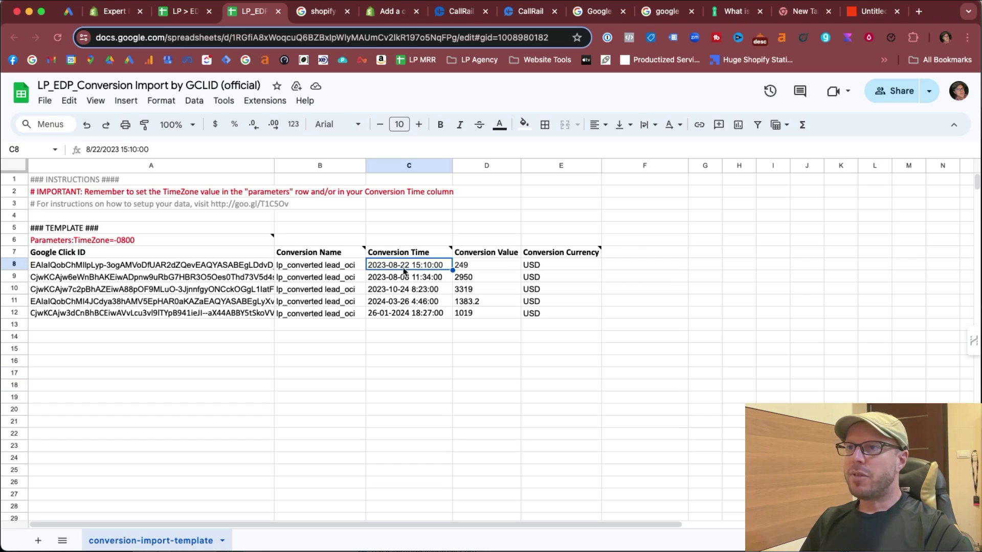
left_click(408, 294)
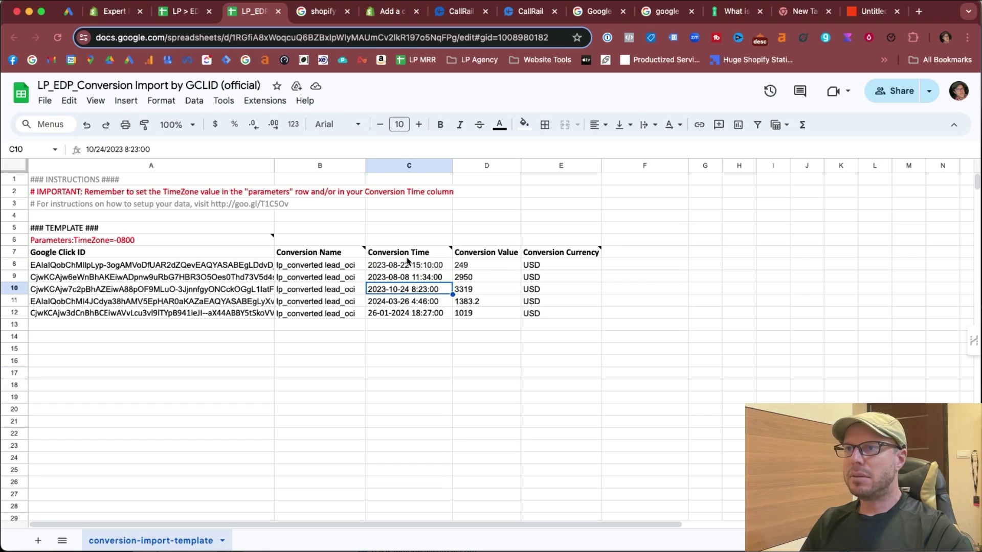
left_click(408, 263)
left_click(127, 100)
mouse_move(161, 100)
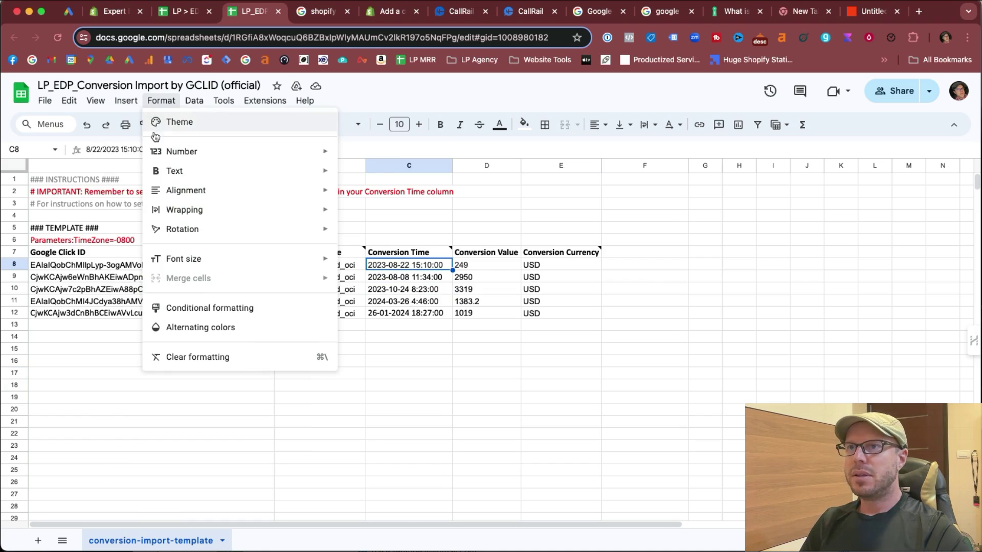
left_click(561, 195)
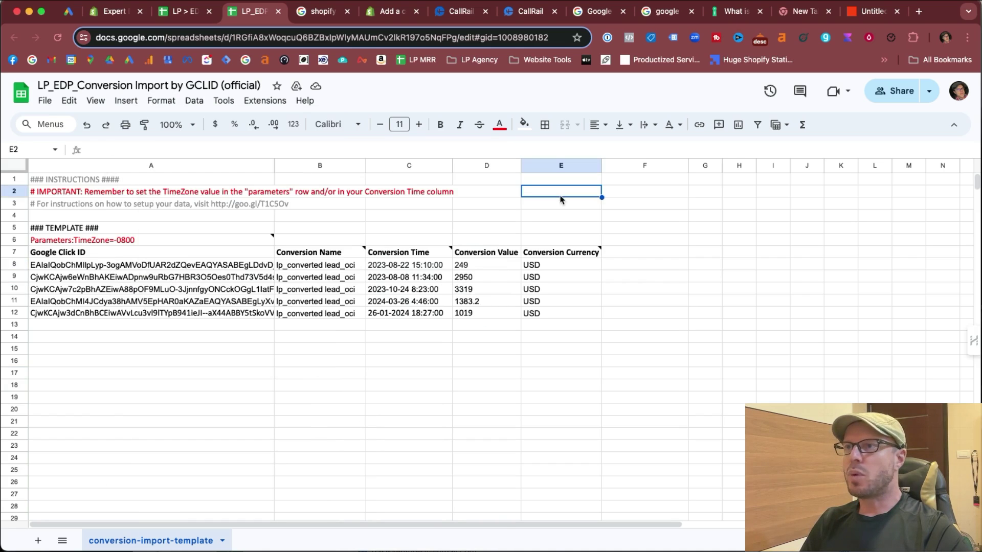
left_click(394, 267)
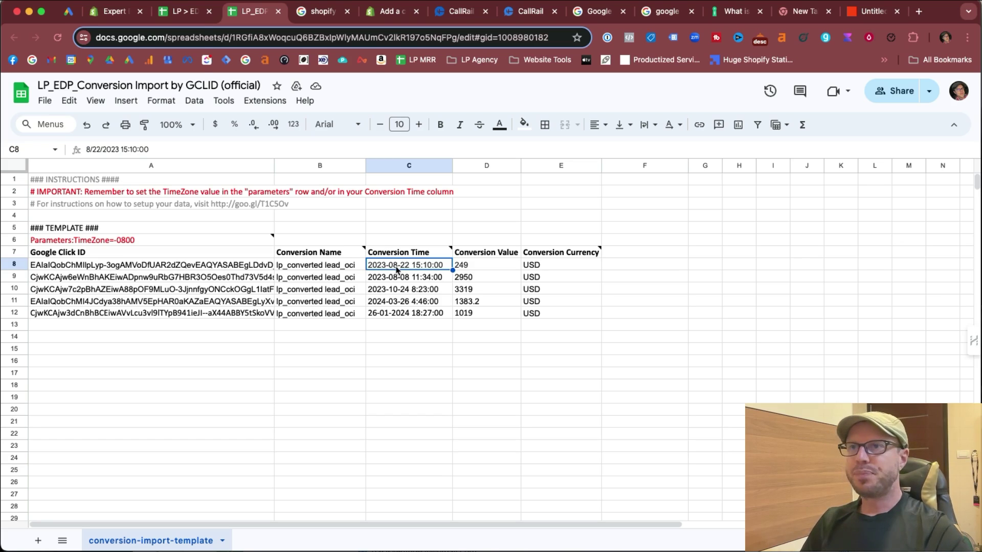
Step: Switch to Google Ads, leave the new conversion action setup and open the Conversions summary at the Converted lead goal
left_click(69, 12)
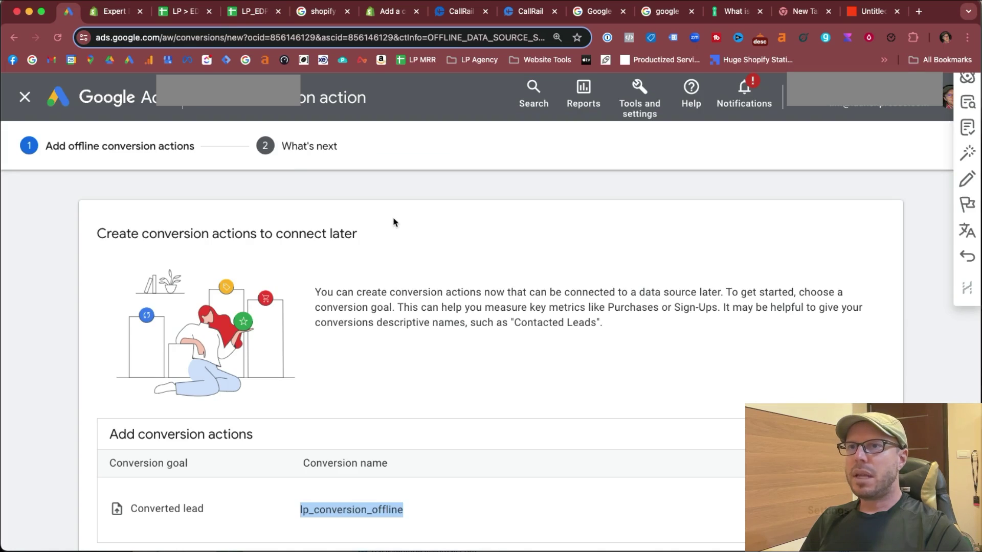
left_click(26, 97)
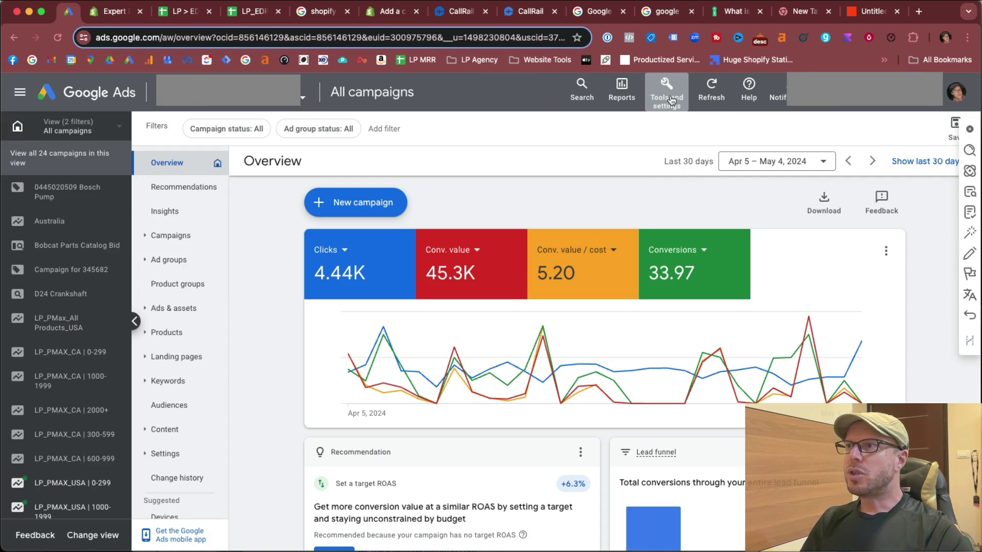
left_click(672, 100)
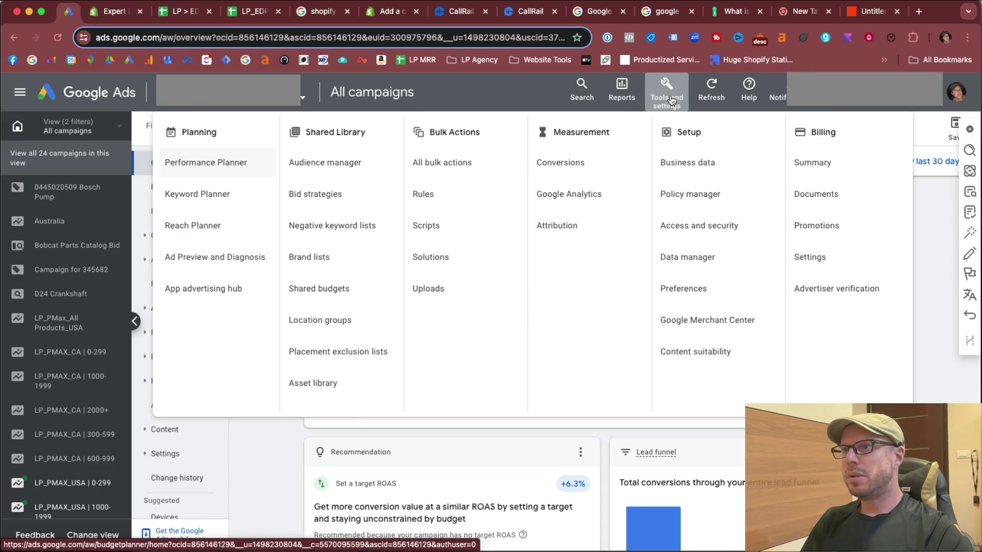
left_click(561, 163)
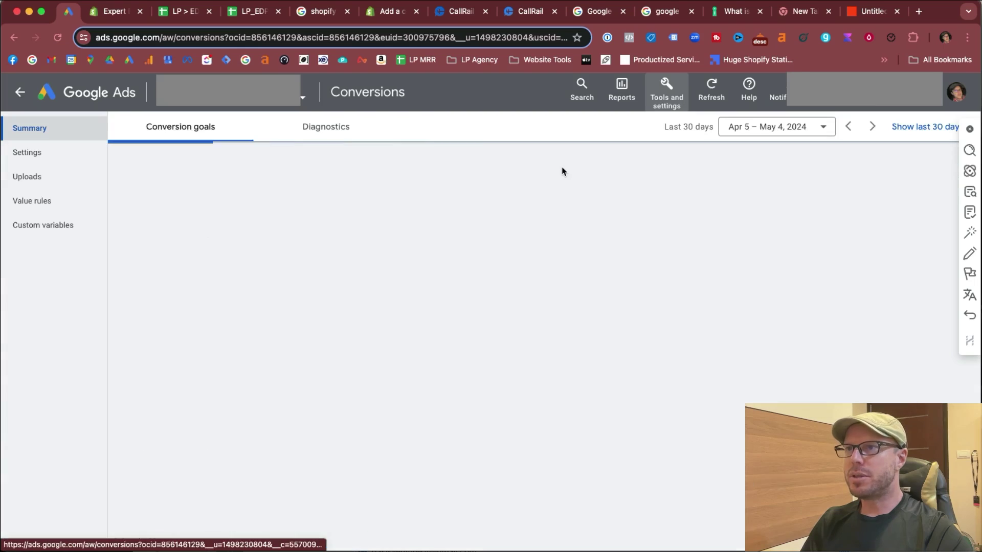
scroll(114, 400, "down", 3)
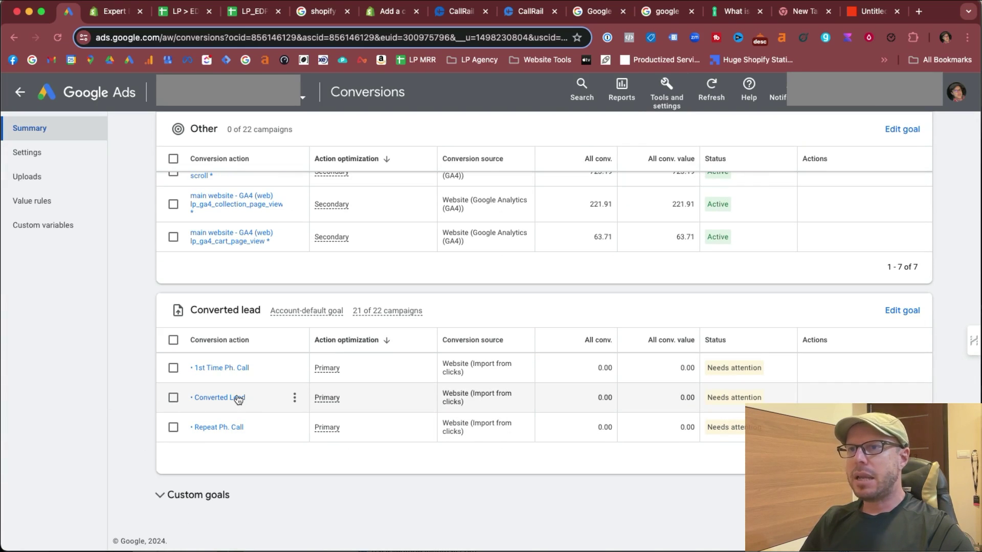
Step: Open the conversion uploads page and start a new upload
left_click(45, 198)
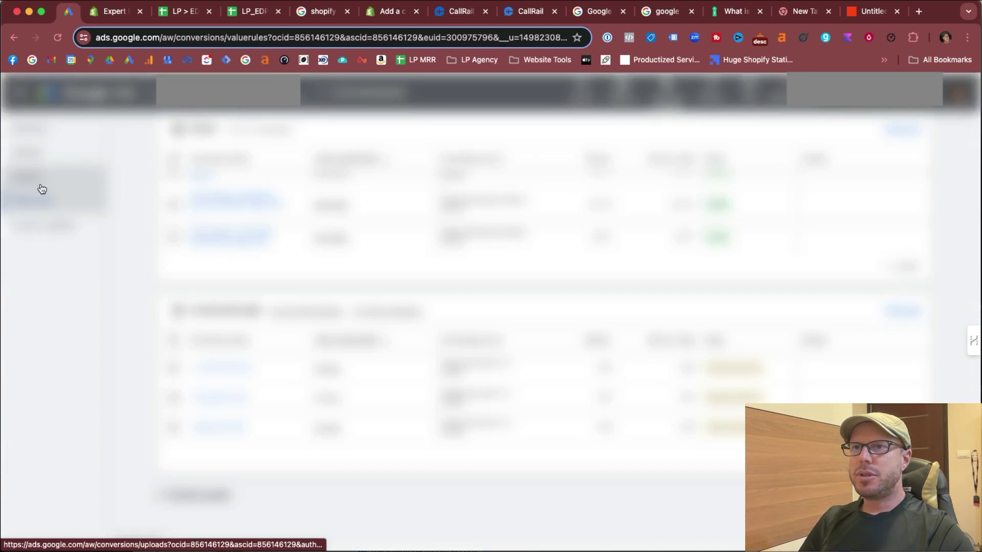
left_click(42, 189)
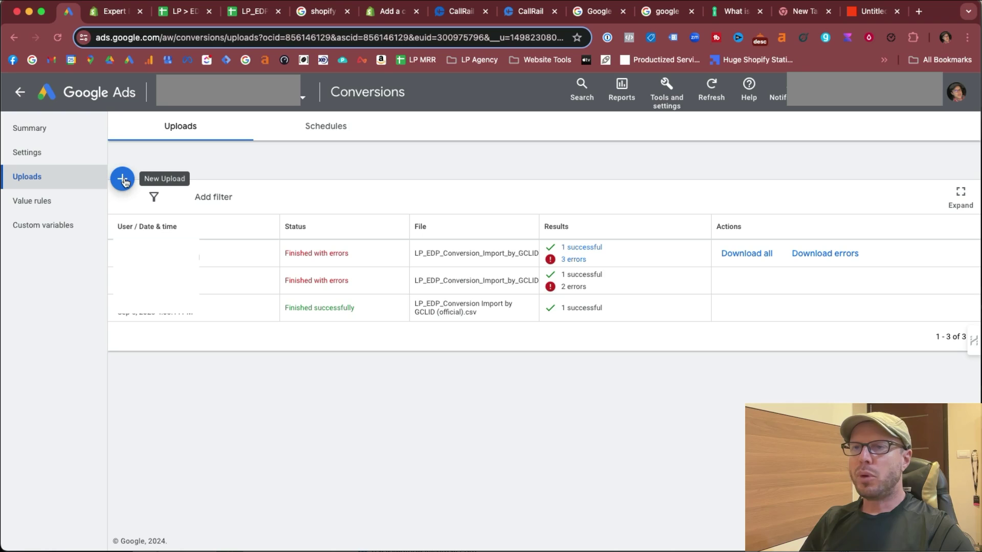
left_click(123, 180)
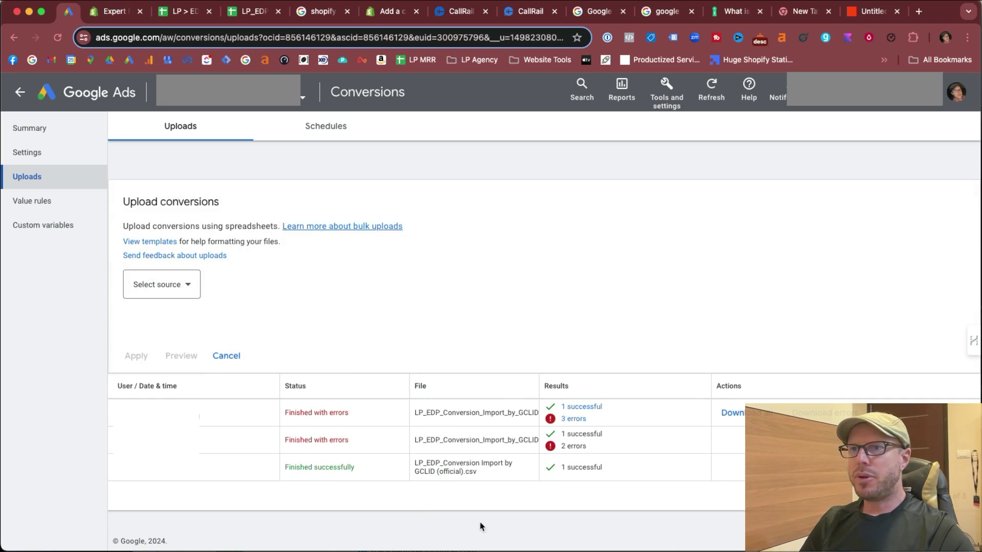
Step: Choose Google Sheets as the upload source and select the service account e-mail that the sheet must be shared with
left_click(187, 289)
left_click(183, 328)
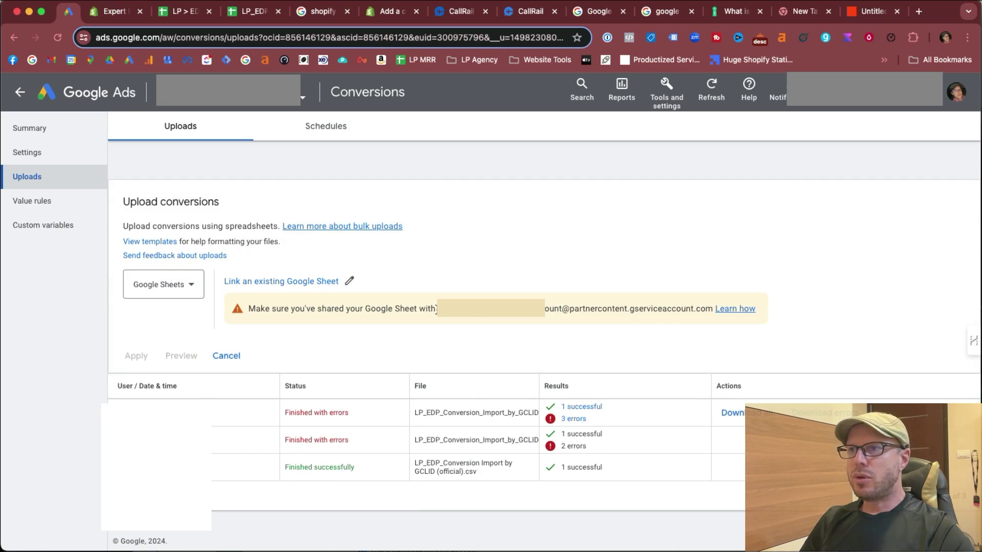
left_click_drag(437, 309, 711, 318)
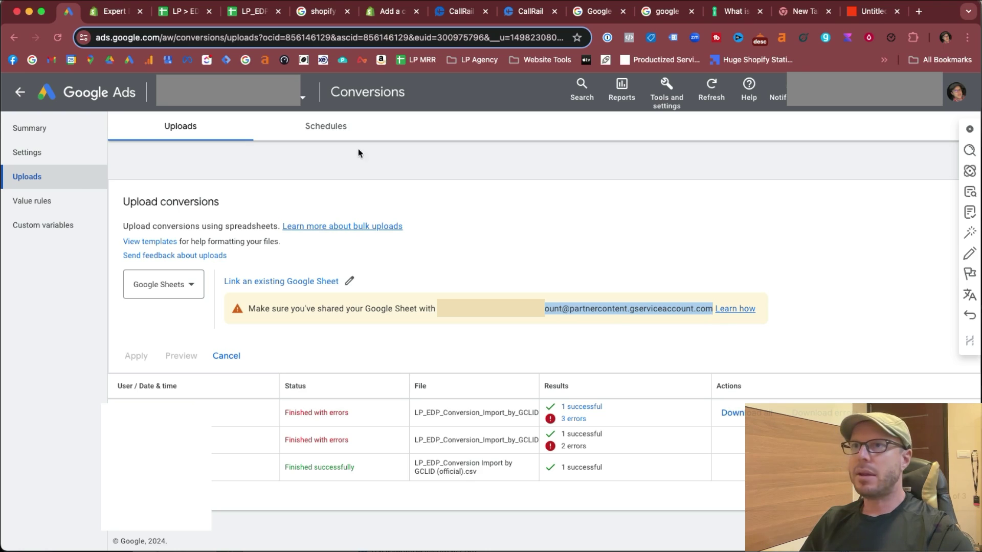
Step: Check in the conversion import spreadsheet's sharing settings that the service account has access, and return to the Google Ads uploads page
left_click(250, 11)
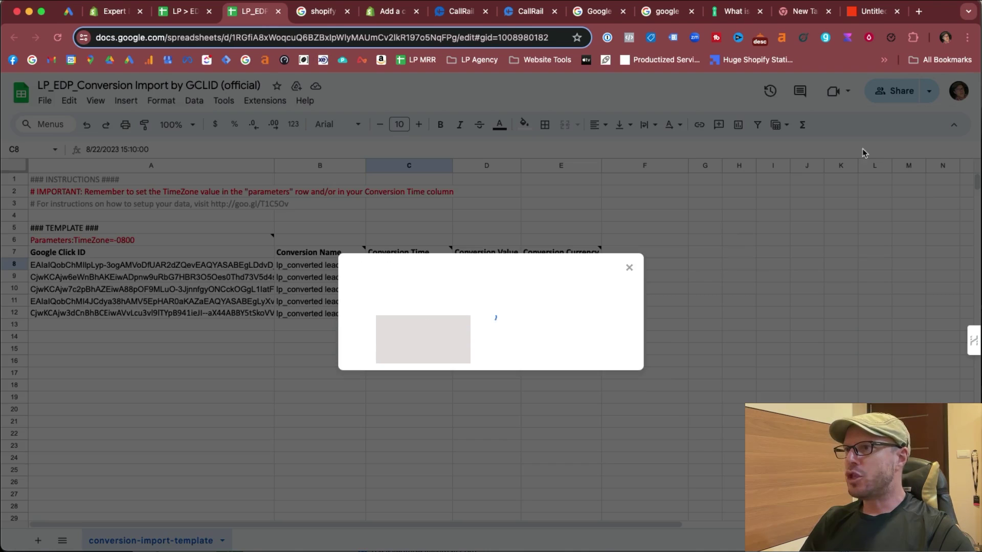
mouse_move(473, 338)
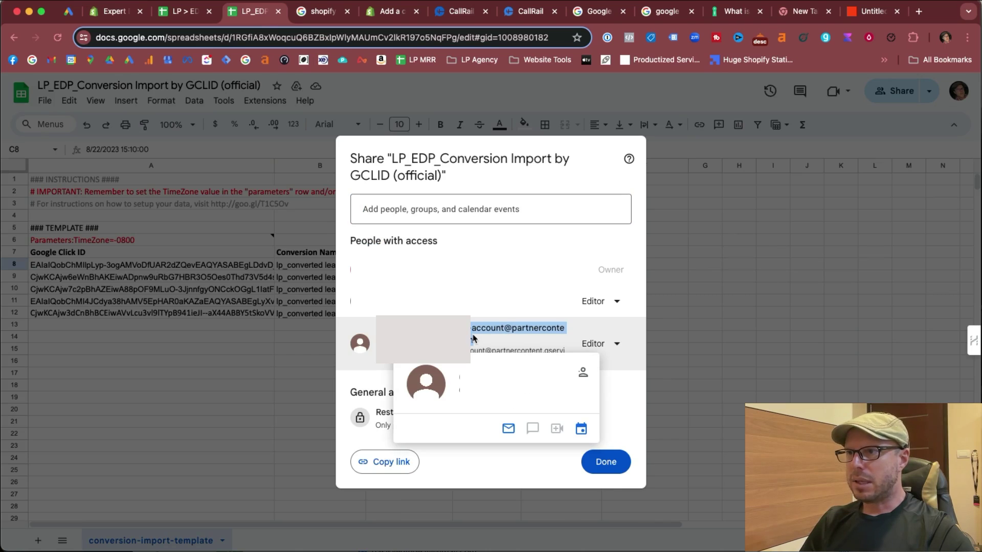
key("super+1")
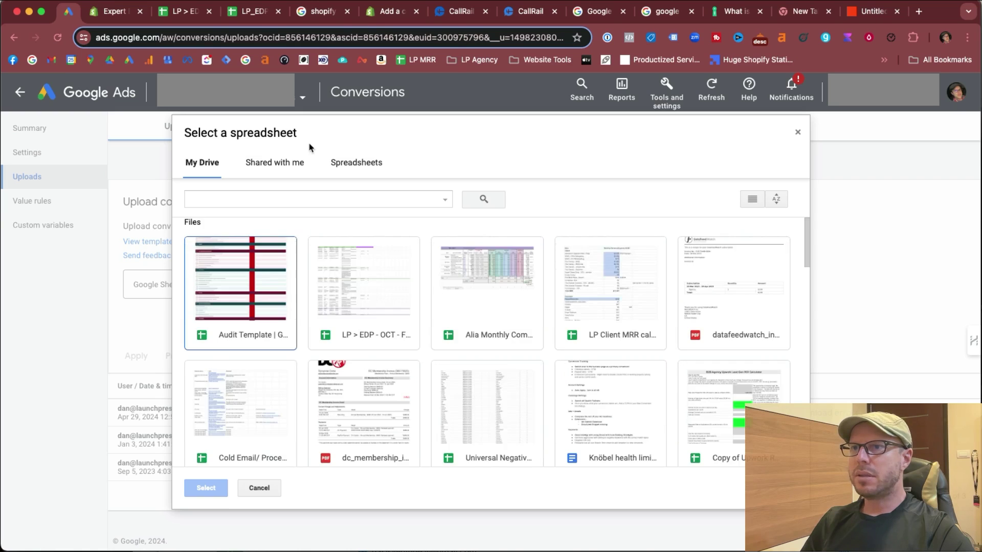
key("super+4")
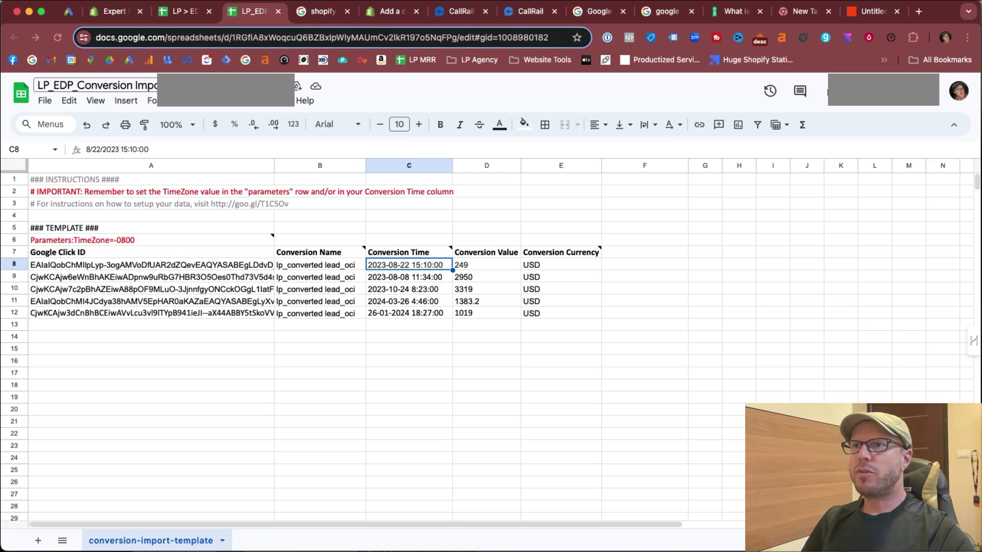
left_click(75, 15)
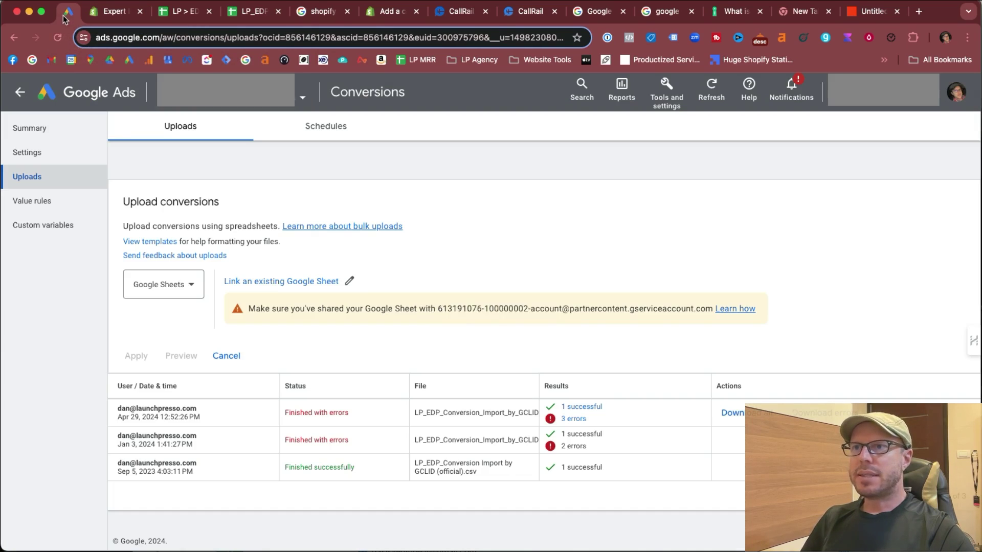
Step: Open the upload templates and make a Google Sheets copy of the "Conversions from clicks" template
left_click(160, 244)
left_click_drag(316, 268, 453, 271)
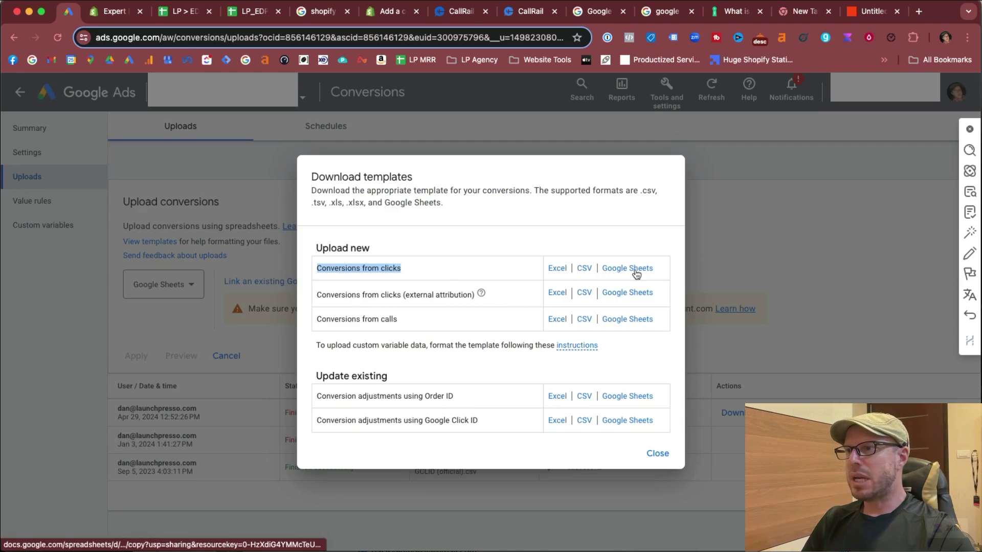
left_click(483, 377)
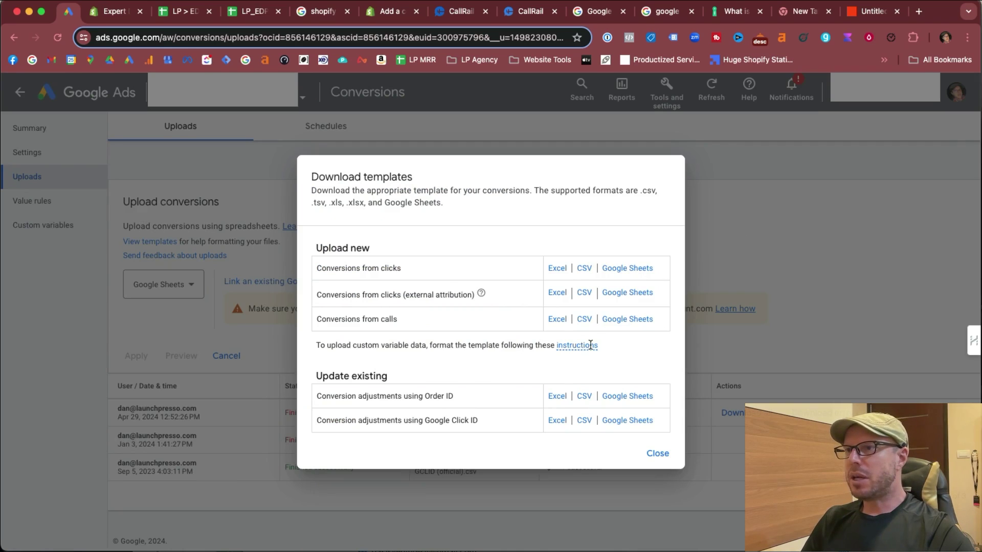
left_click_drag(344, 345, 387, 345)
left_click(387, 345)
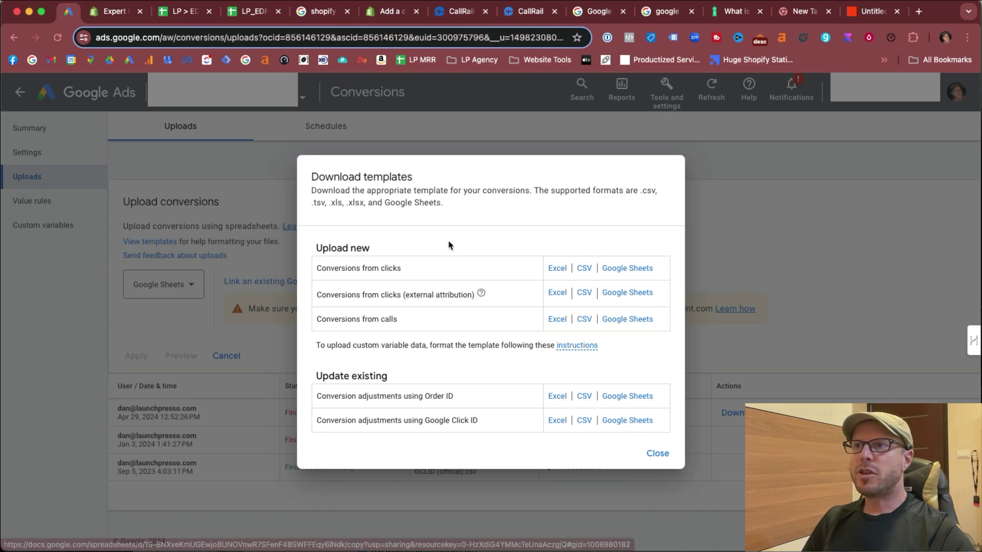
left_click(637, 269)
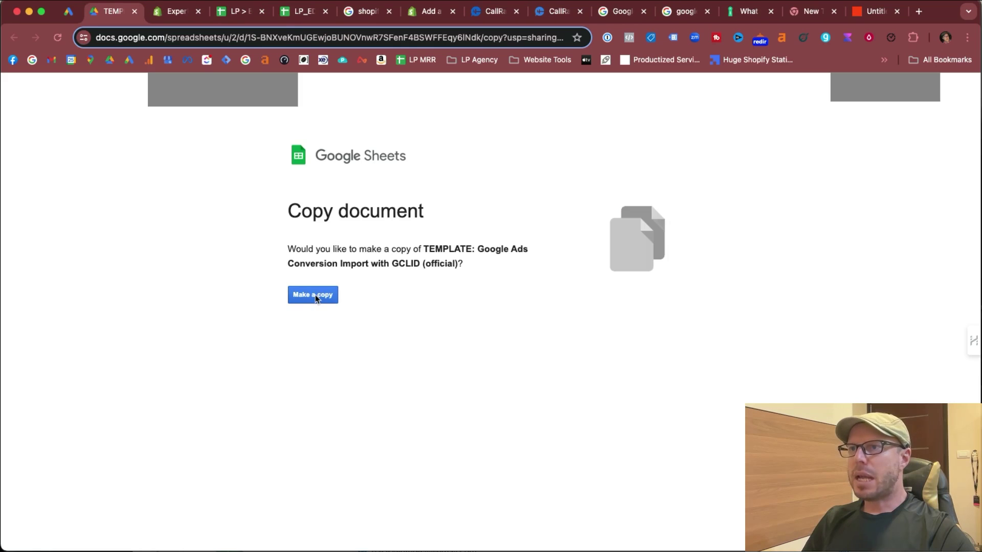
left_click(315, 298)
key("ctrl+shift+Tab")
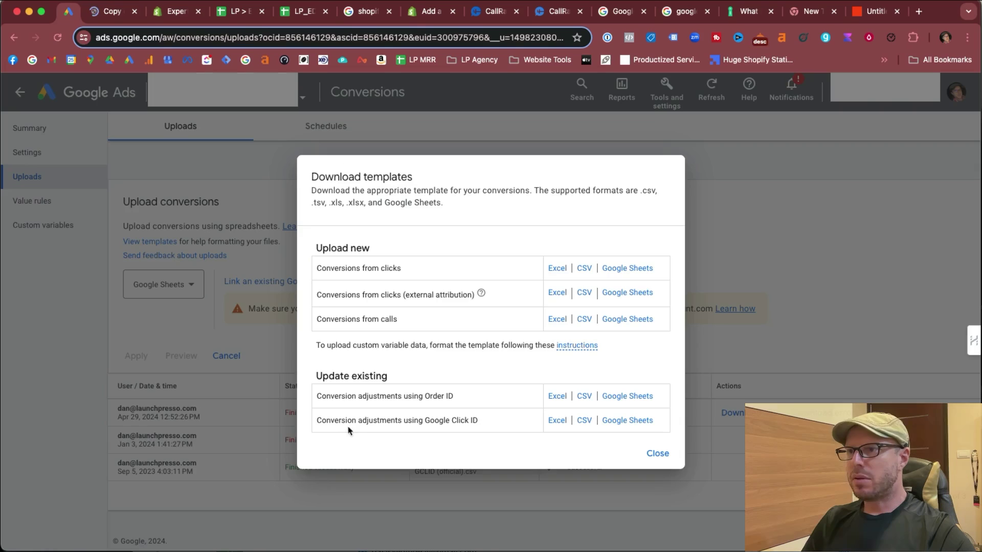
Step: Examine the Google Sheets template for conversion adjustments using Google Click ID and close it
left_click_drag(325, 421, 478, 421)
left_click(478, 421)
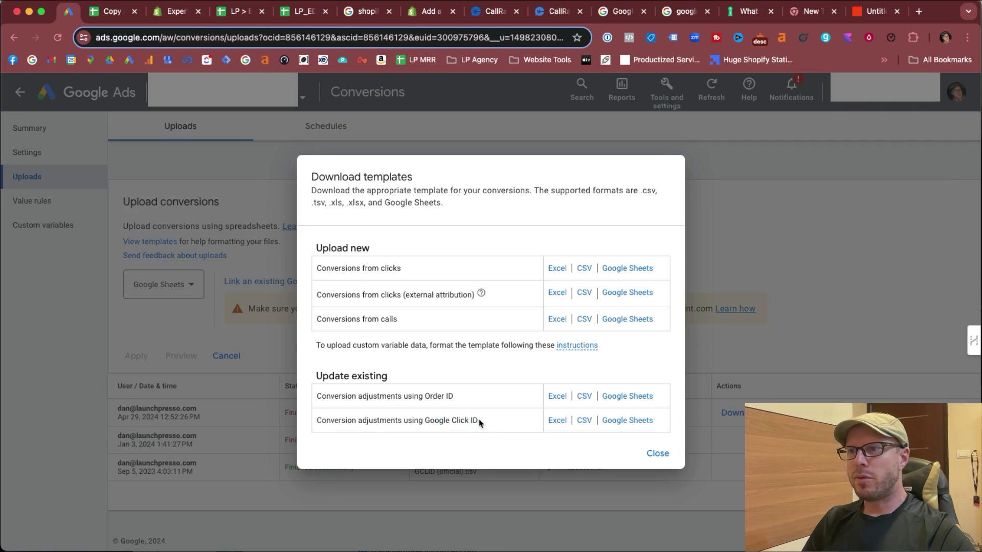
left_click(634, 420)
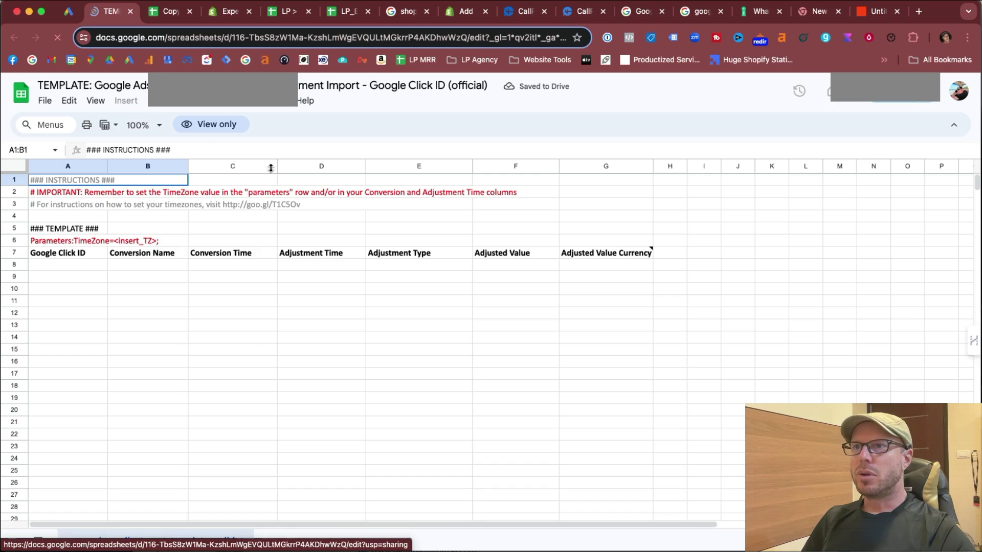
key("super+w")
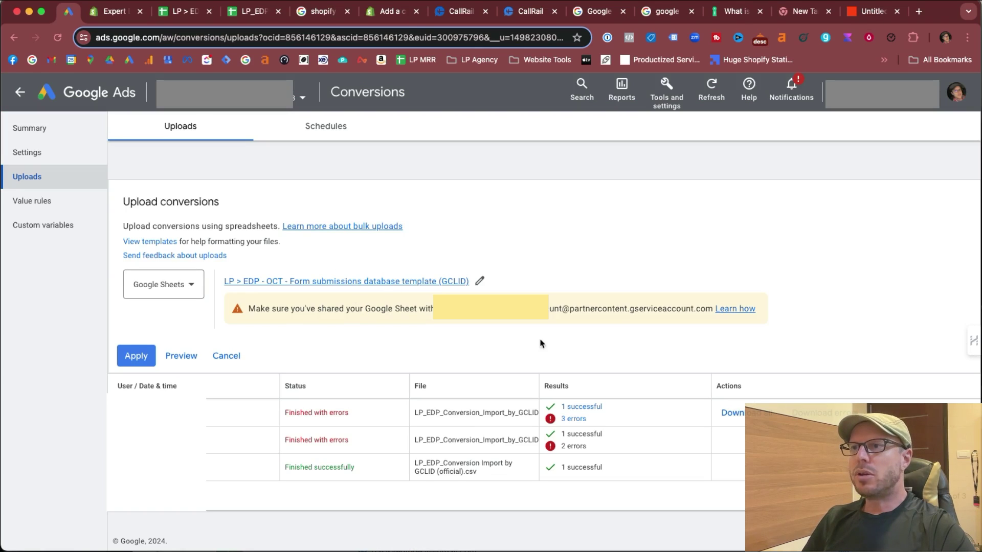
Step: Apply the upload from the sheet "LP > EDP - OCT - Form submissions database template (GCLID)" and review its row-by-row details
left_click(121, 361)
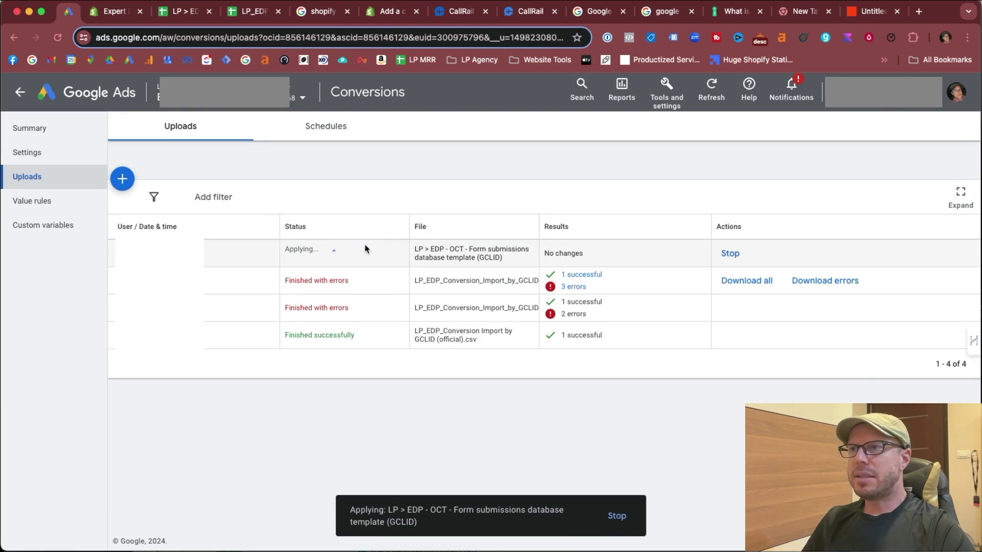
left_click(578, 254)
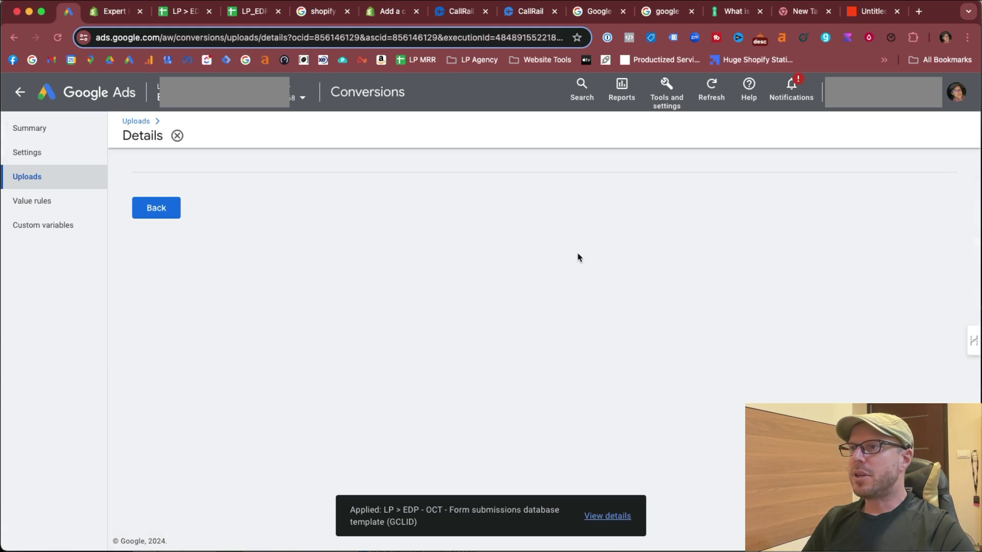
scroll(698, 324, "down", 2)
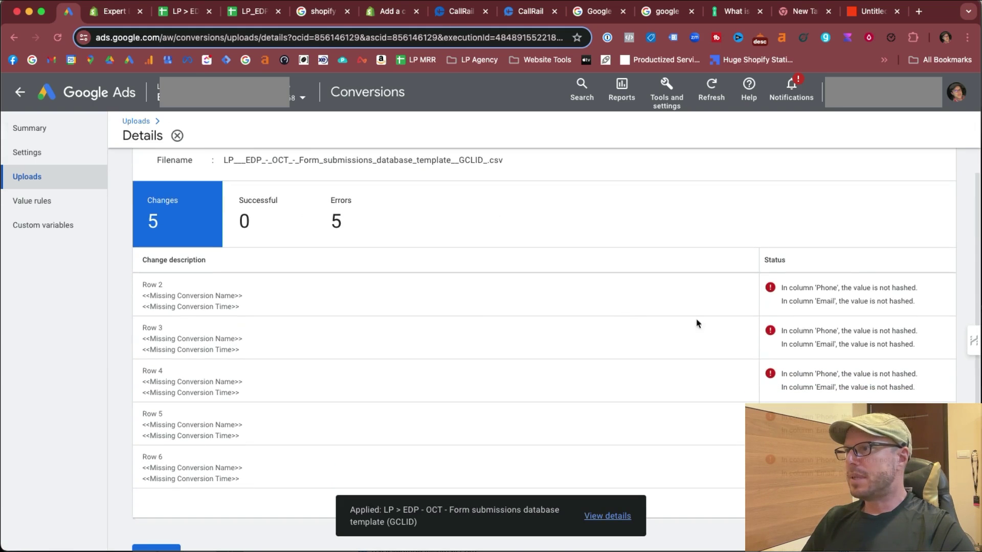
scroll(250, 379, "up", 2)
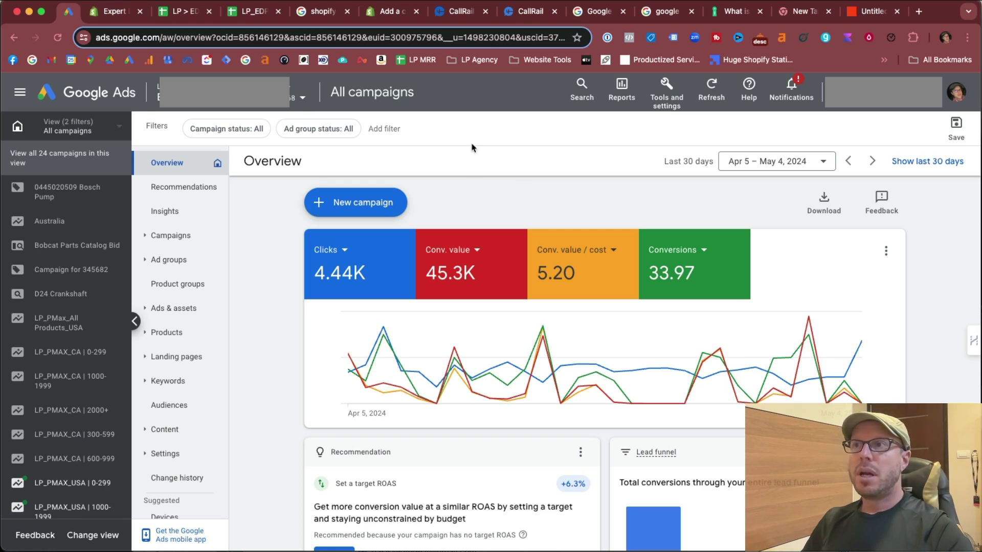
Step: Switch to the CallRail account and open the call log to examine the list of tracked calls
left_click(460, 10)
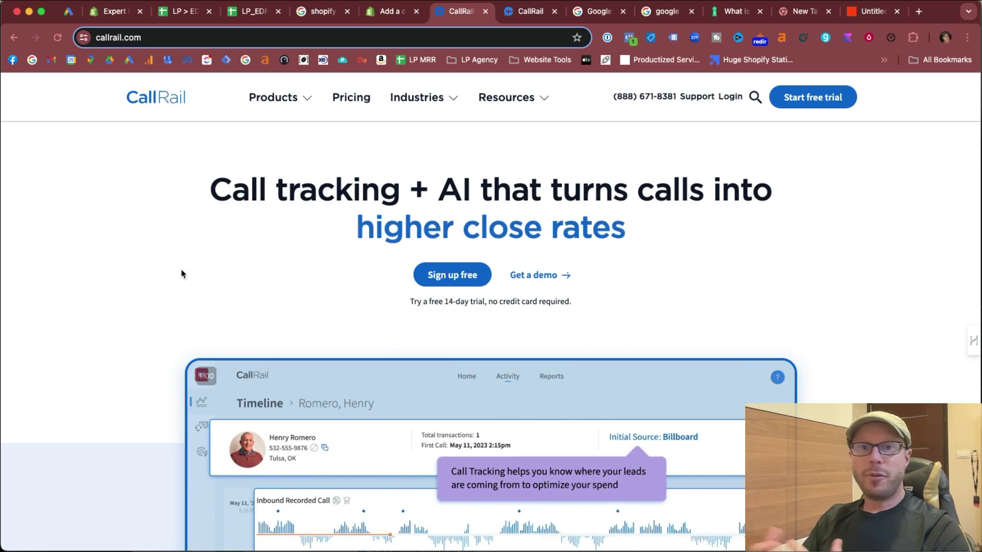
key("ctrl+Tab")
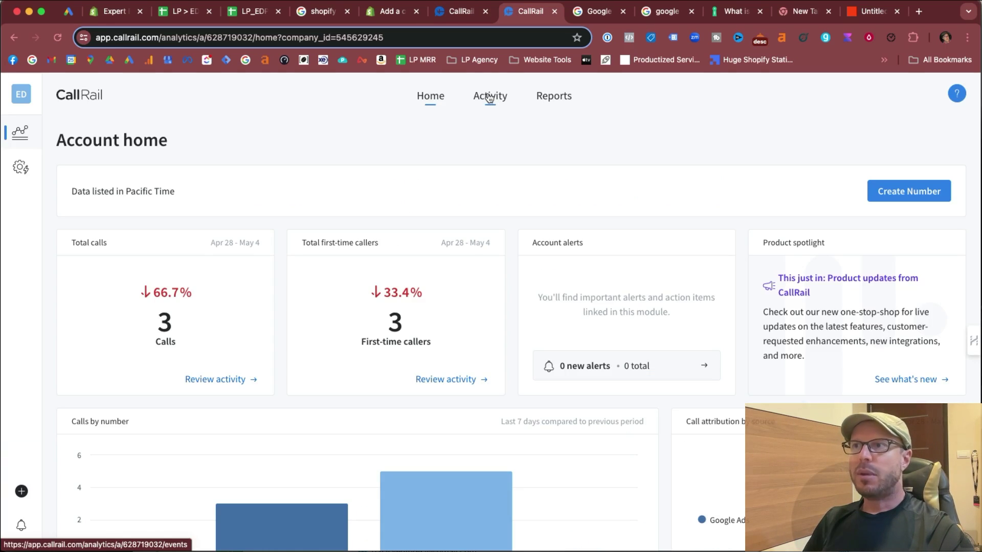
left_click(453, 120)
scroll(615, 362, "down", 5)
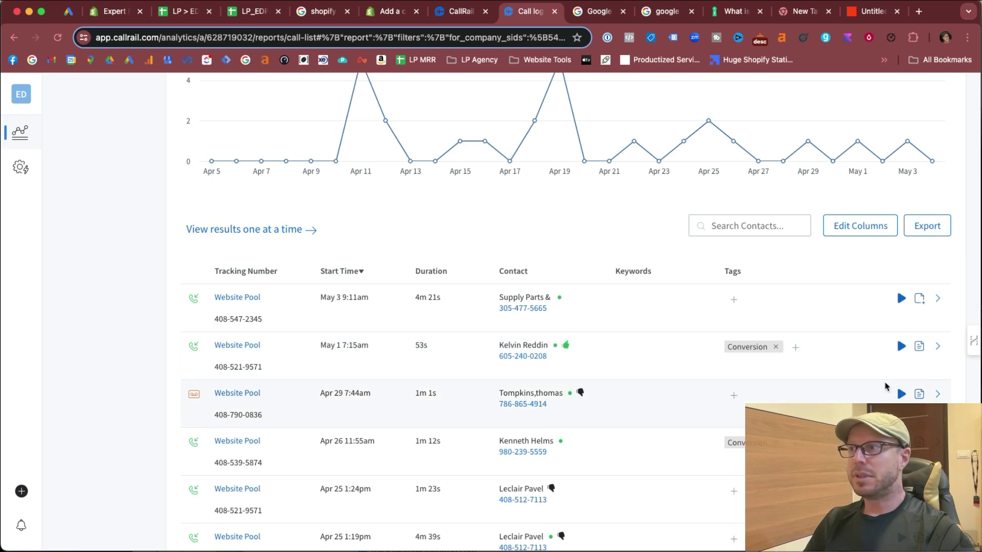
Step: Open the May 1 7:15 AM call tagged Conversion and examine its recorded value and notes
left_click(808, 363)
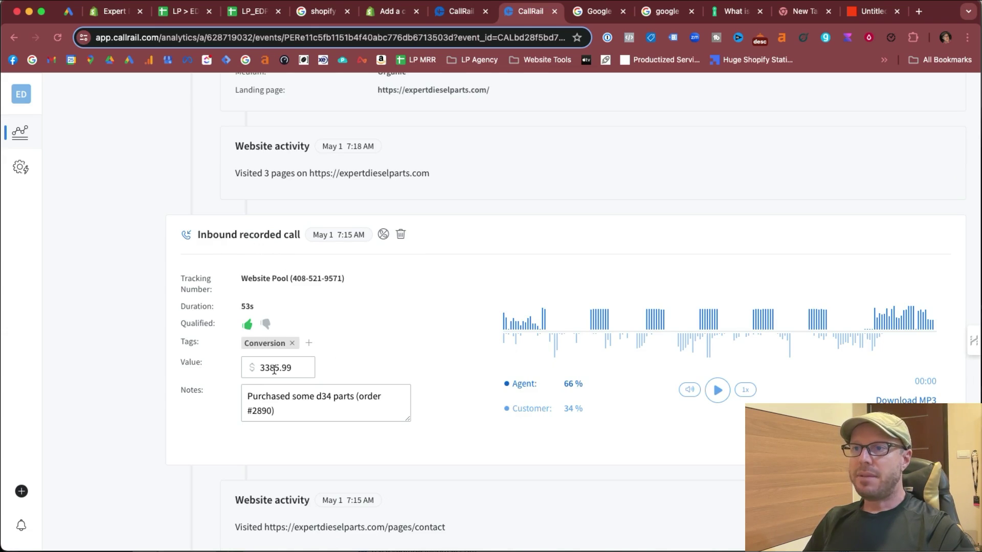
left_click(299, 369)
left_click(365, 351)
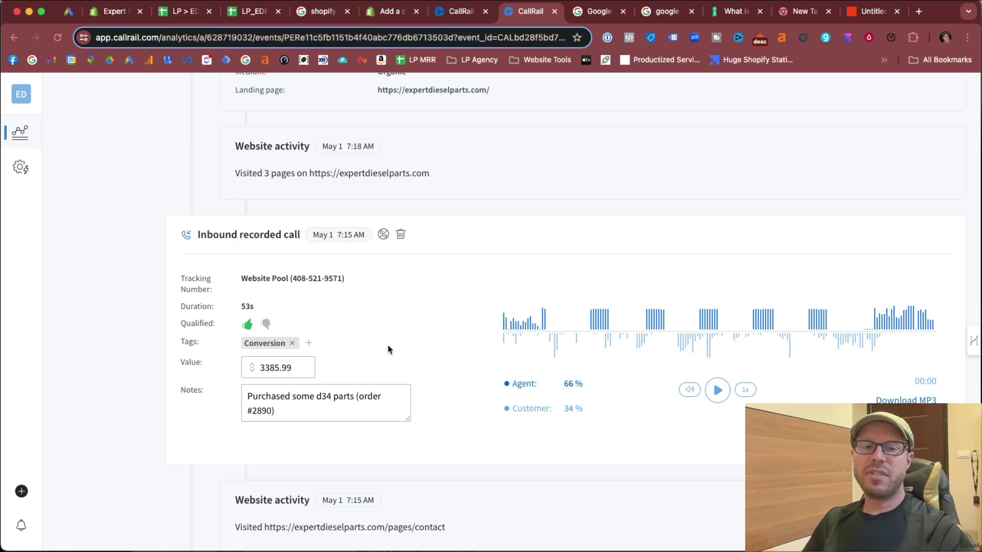